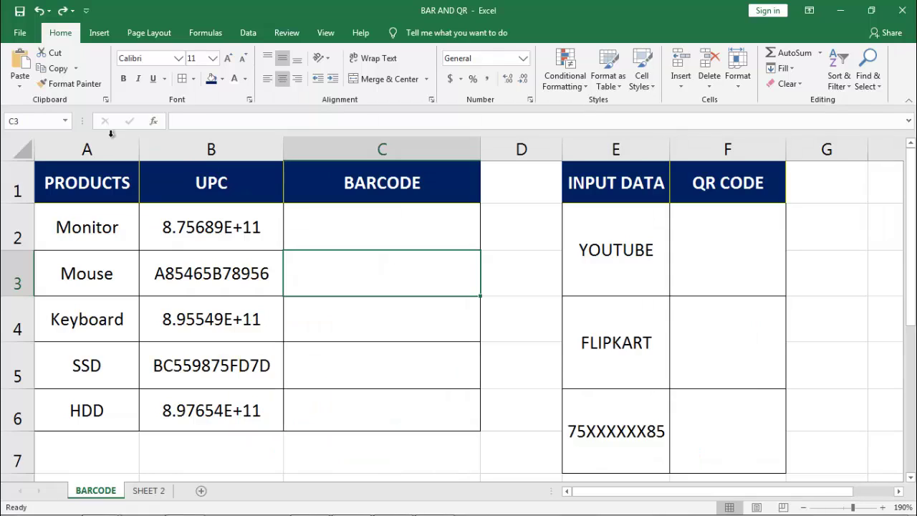
# - Inspect the PRODUCTS, UPC and BARCODE columns, then select the UPC cells B2:B6
pyautogui.click(108, 147)
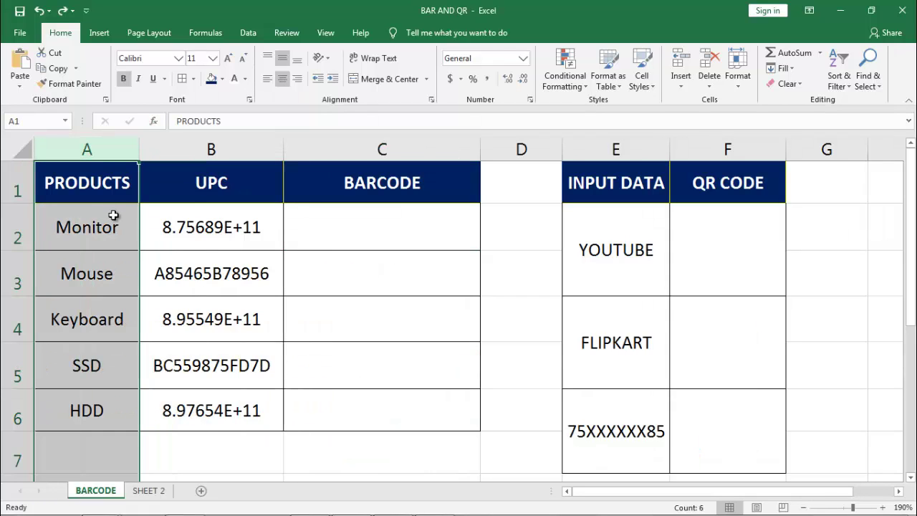
pyautogui.click(248, 144)
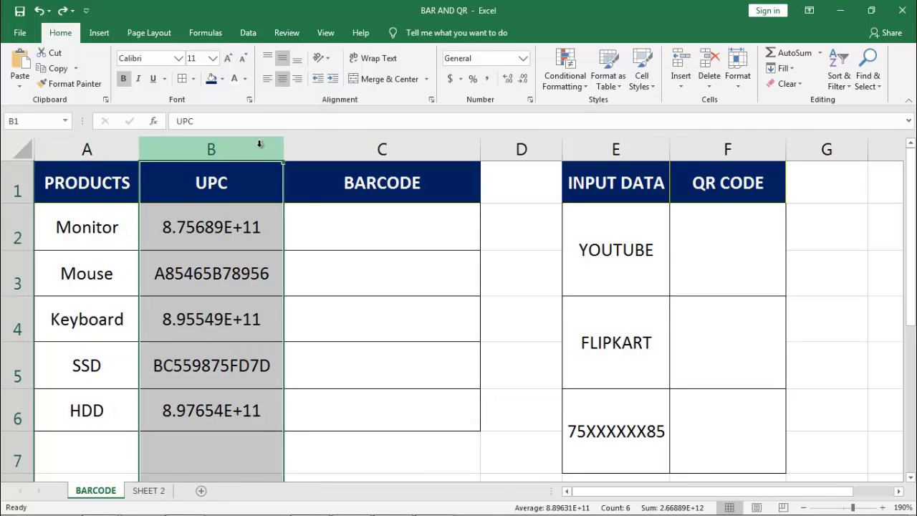
pyautogui.click(233, 189)
pyautogui.click(242, 227)
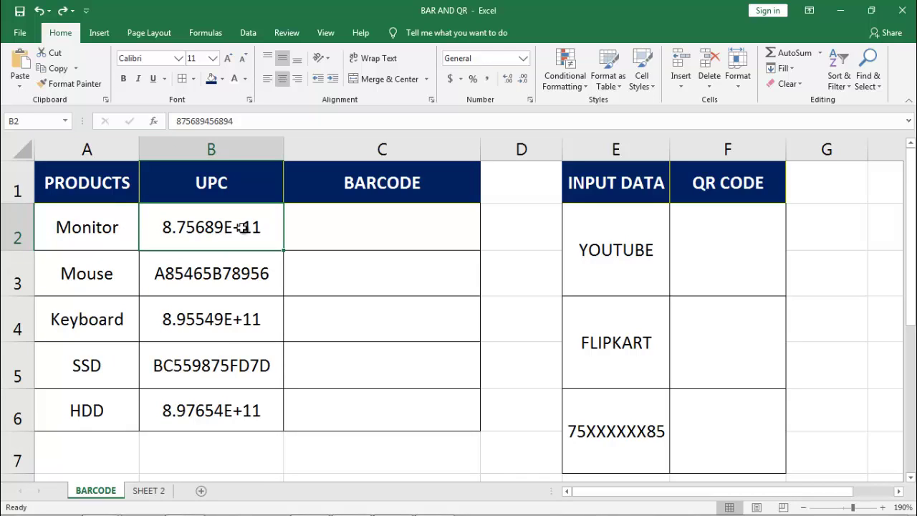
pyautogui.click(451, 144)
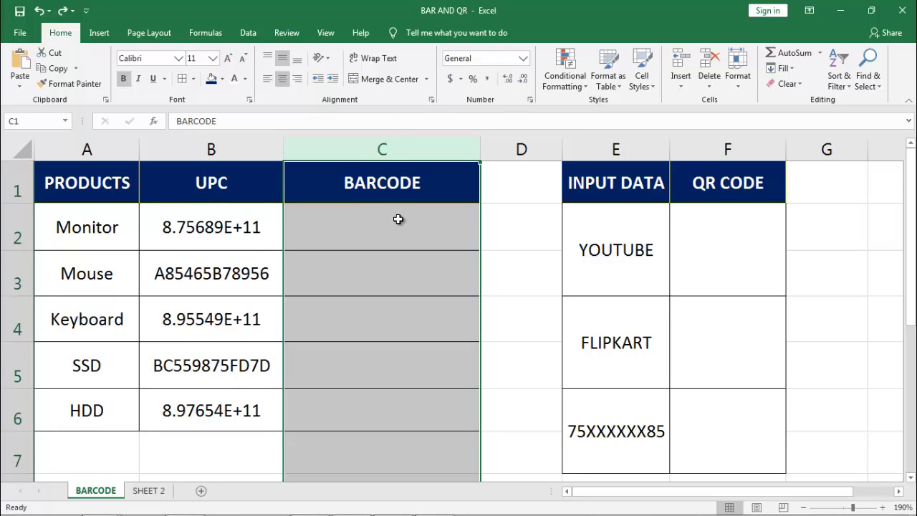
pyautogui.click(236, 223)
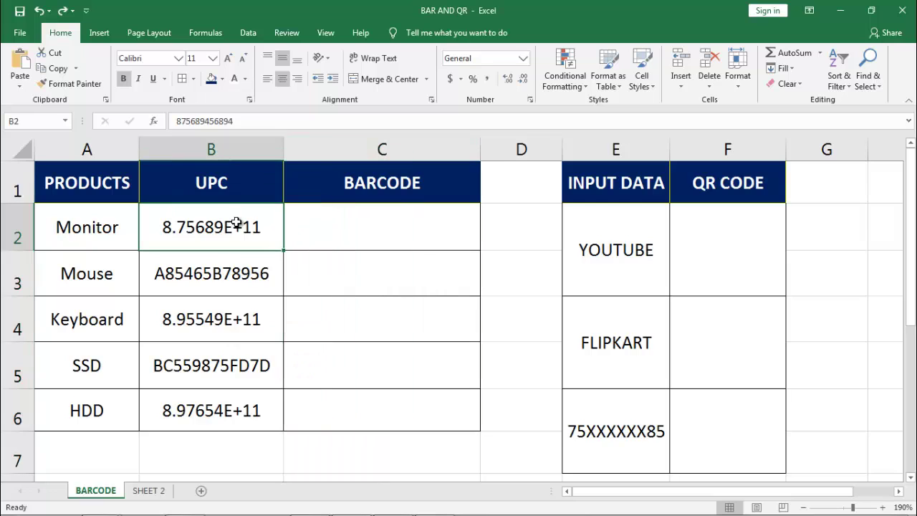
pyautogui.moveTo(235, 264); pyautogui.dragTo(239, 418)
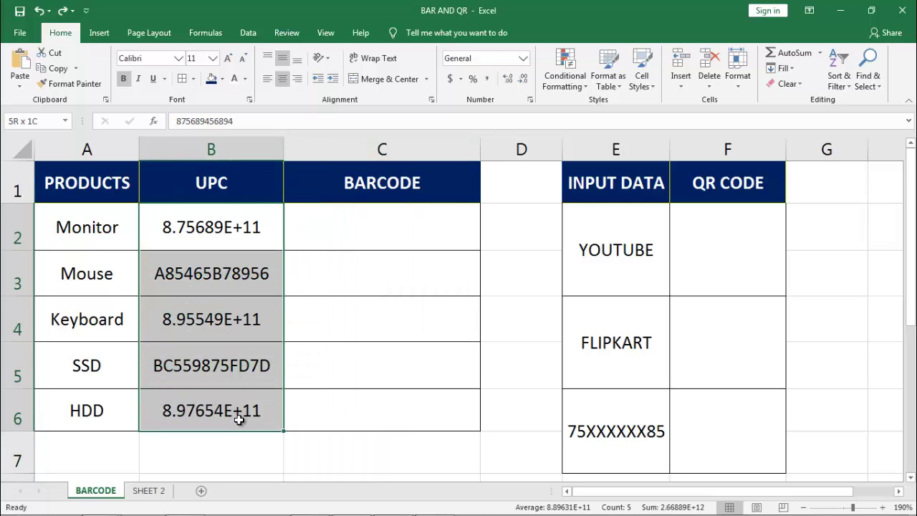
# - Apply the Text number format to B2:B6 through Format Cells
pyautogui.rightClick(227, 279)
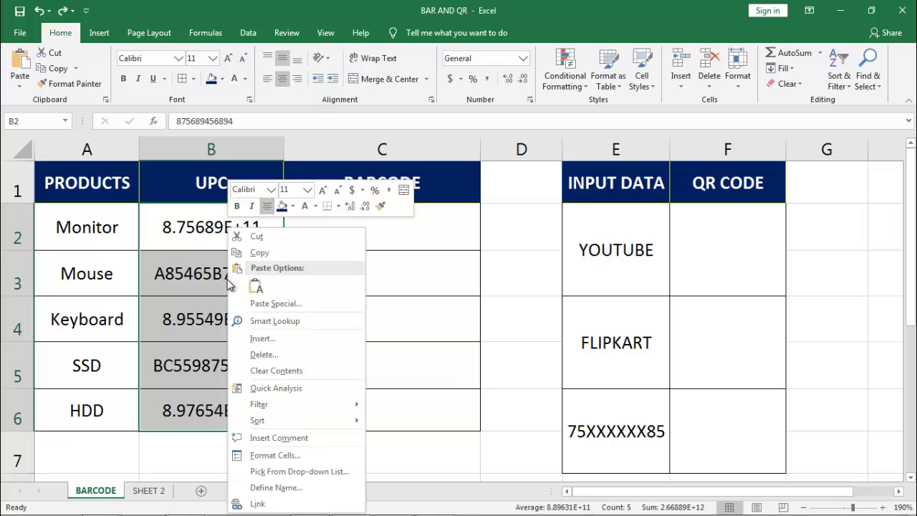
pyautogui.click(284, 459)
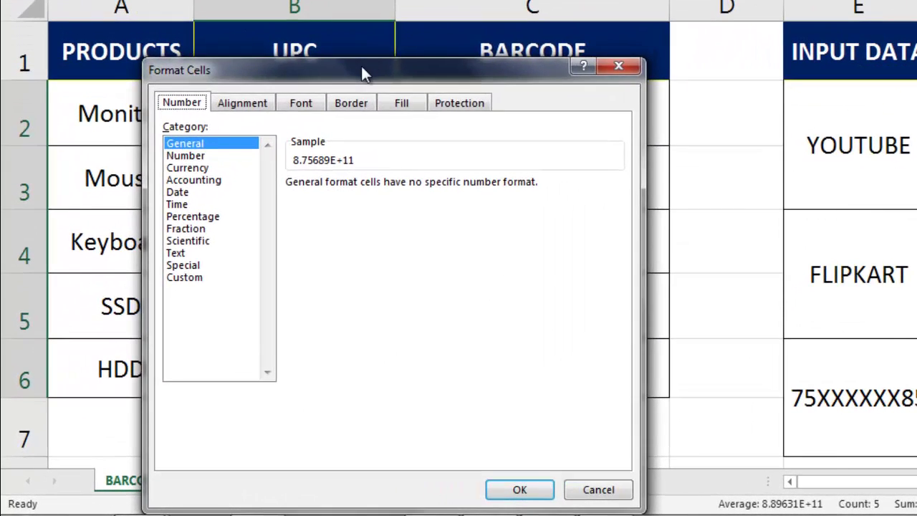
pyautogui.moveTo(361, 66); pyautogui.dragTo(417, 0)
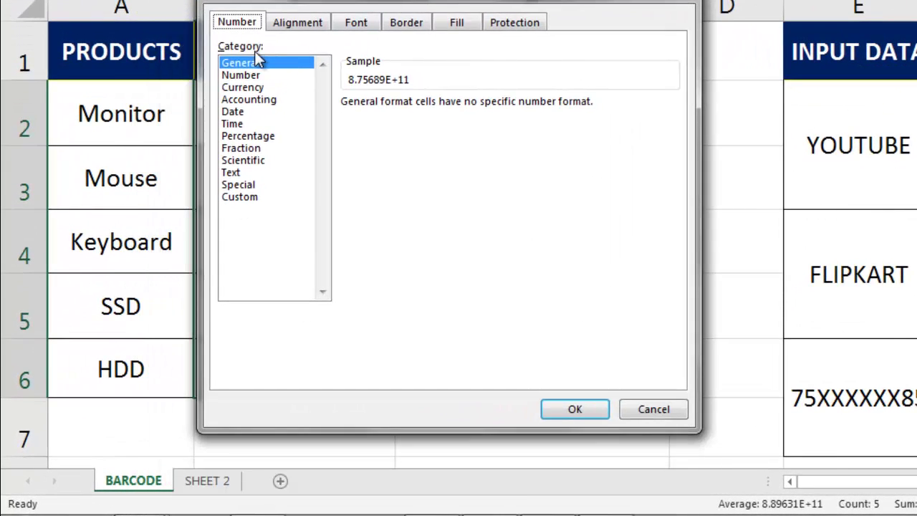
pyautogui.click(232, 172)
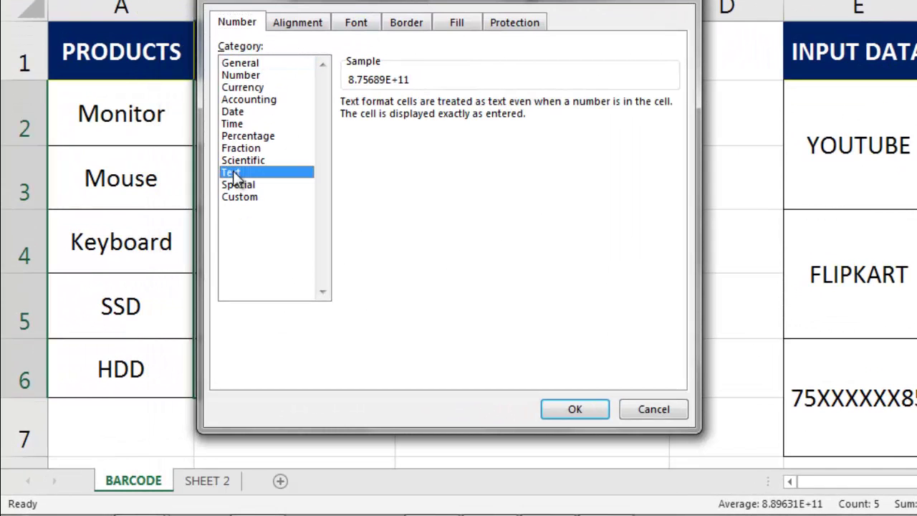
pyautogui.click(585, 411)
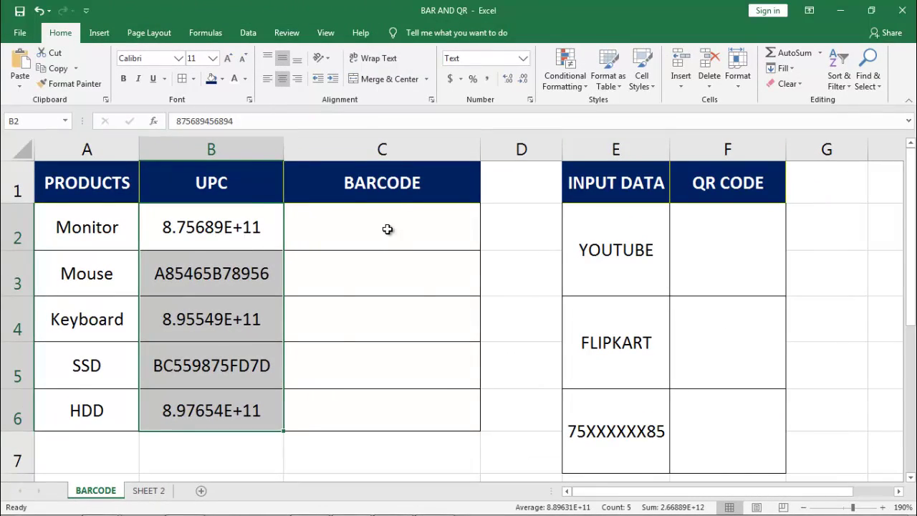
pyautogui.click(387, 228)
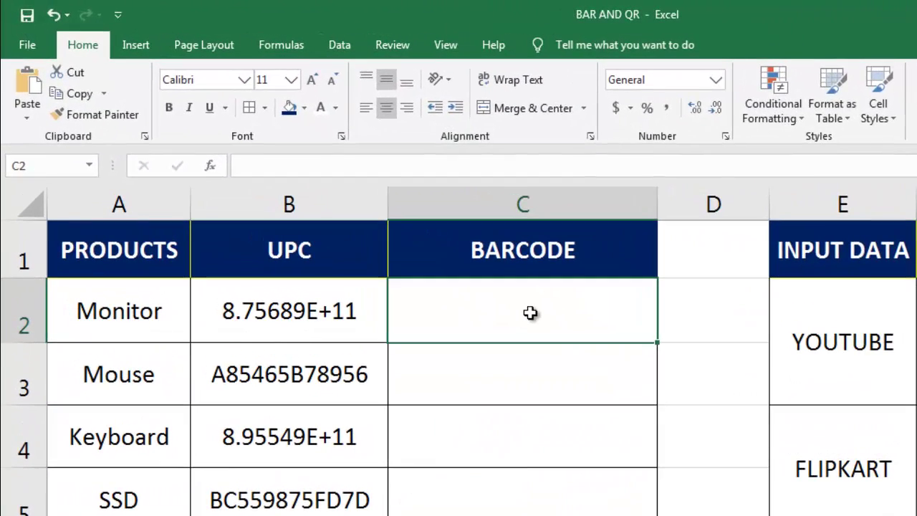
# - Enter ="*"&B2&"*" in C2 and fill it down to C6
pyautogui.write('=')
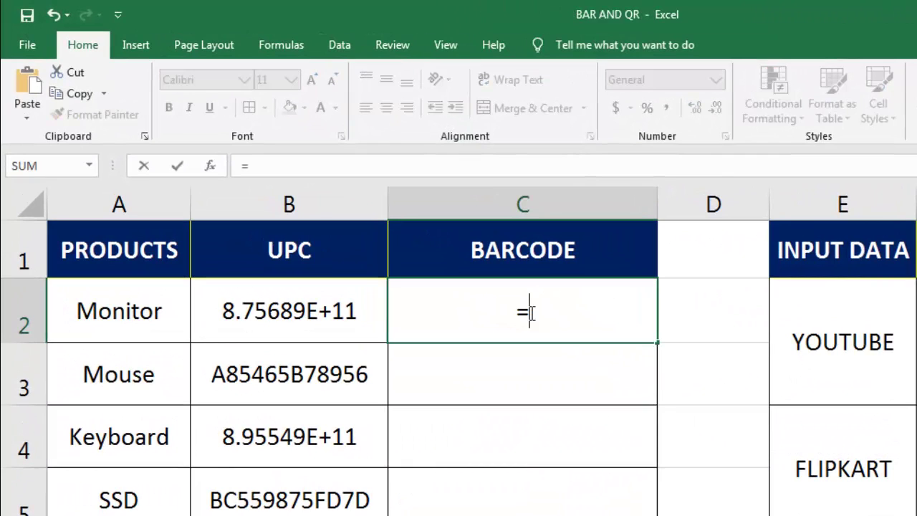
pyautogui.write('"')
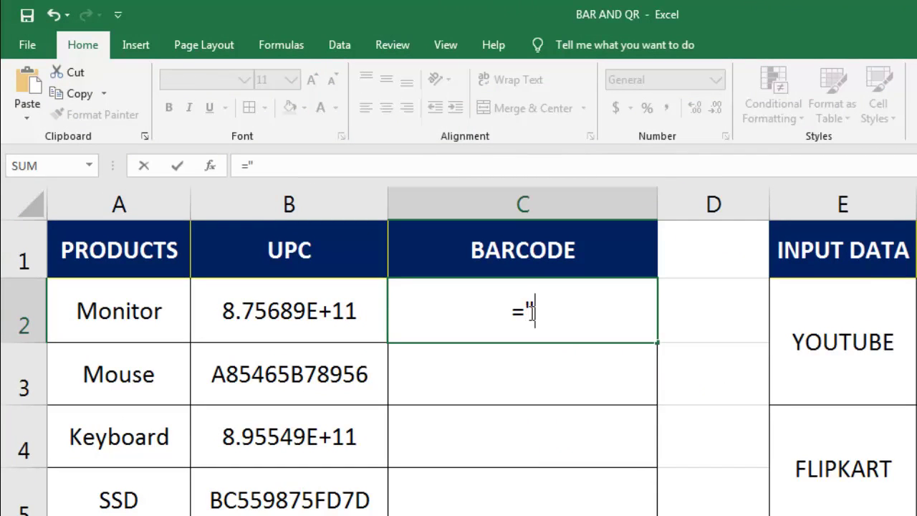
pyautogui.write('*')
pyautogui.write('"')
pyautogui.write('&')
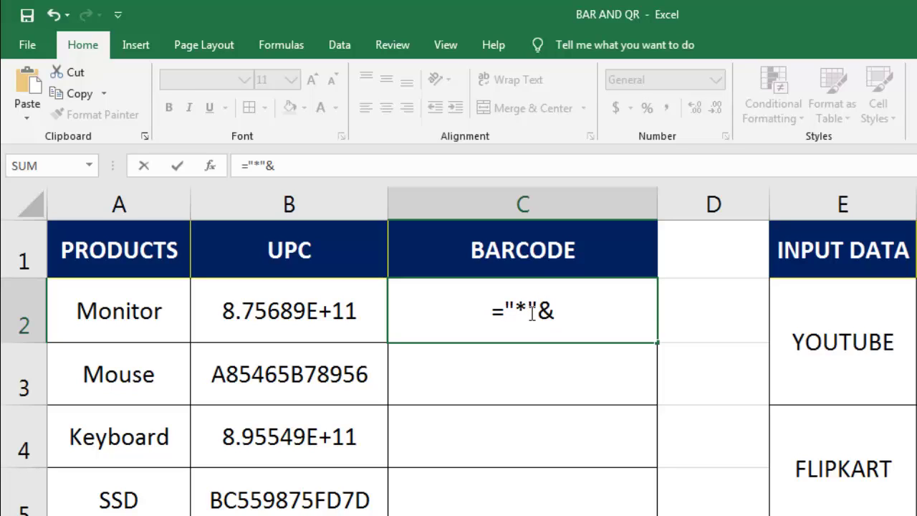
pyautogui.click(295, 315)
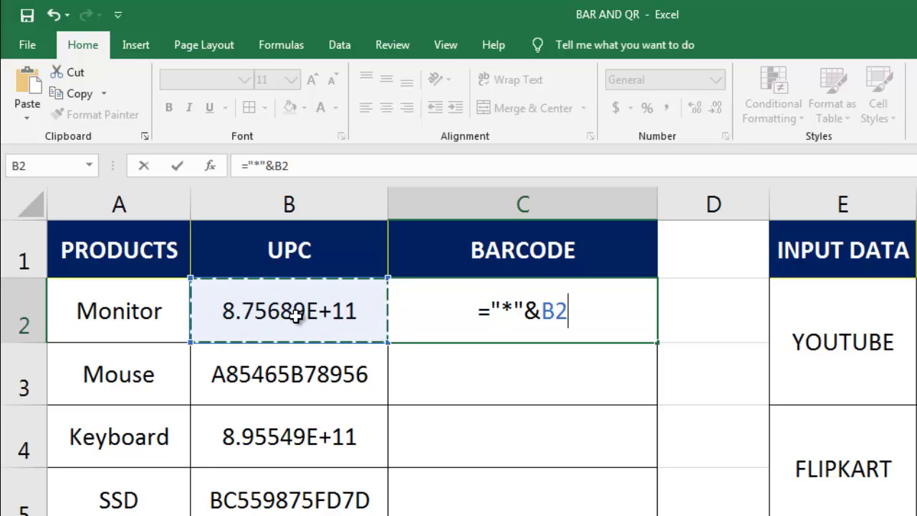
pyautogui.write('&')
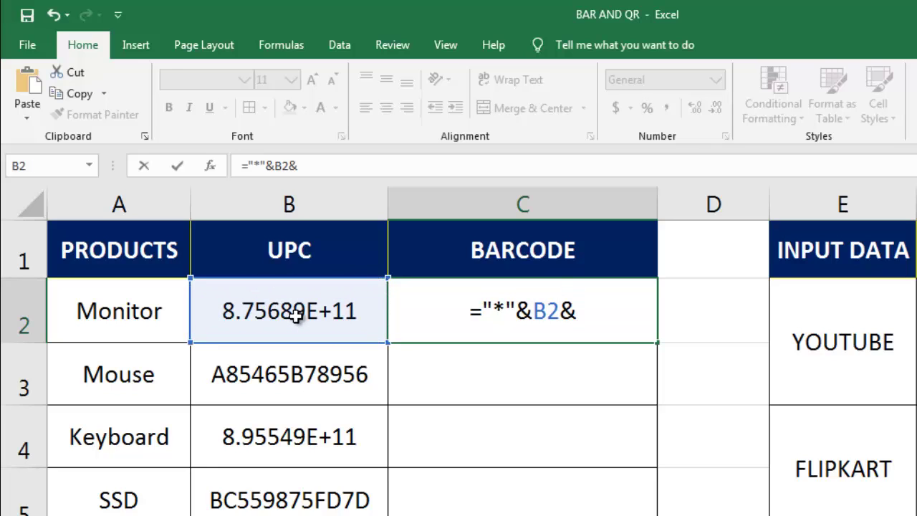
pyautogui.write('"')
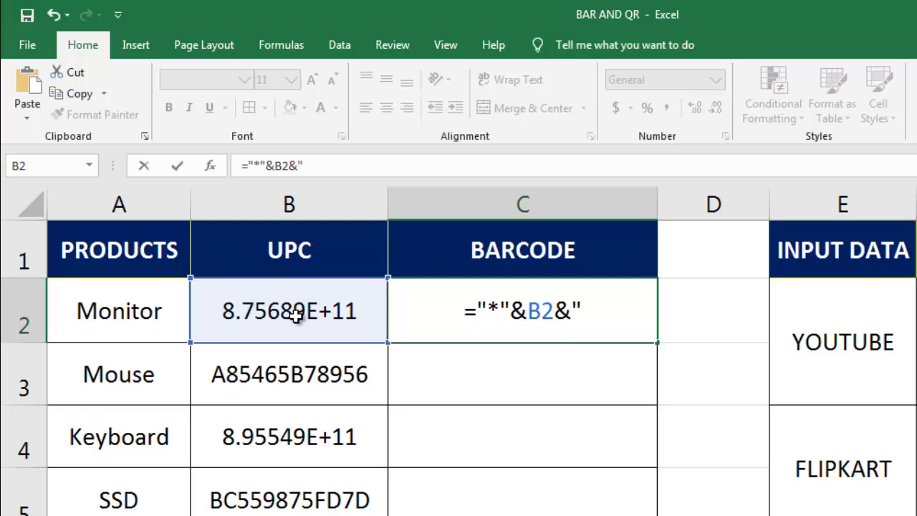
pyautogui.write('*')
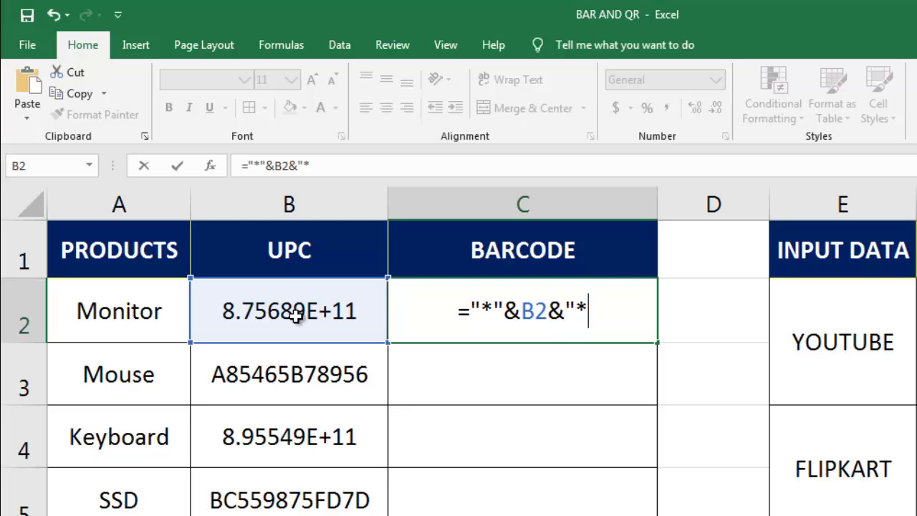
pyautogui.write('"')
pyautogui.press('Return')
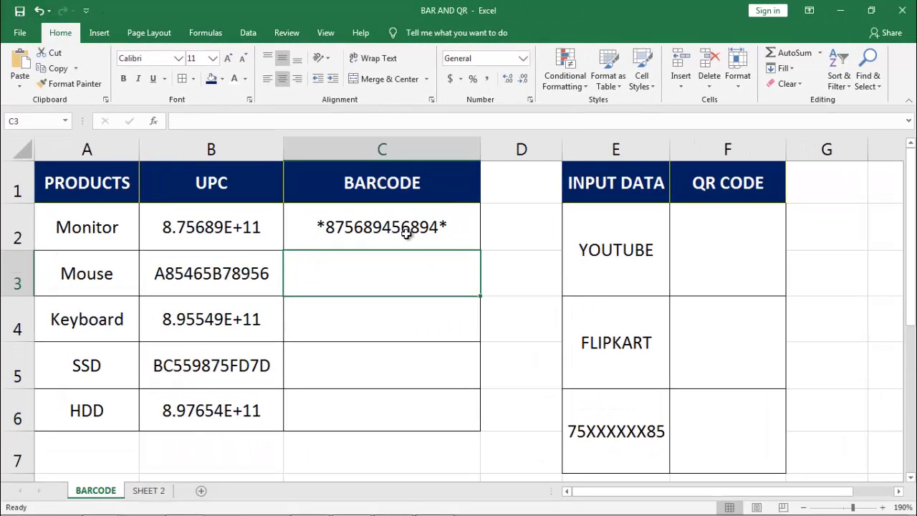
pyautogui.click(391, 225)
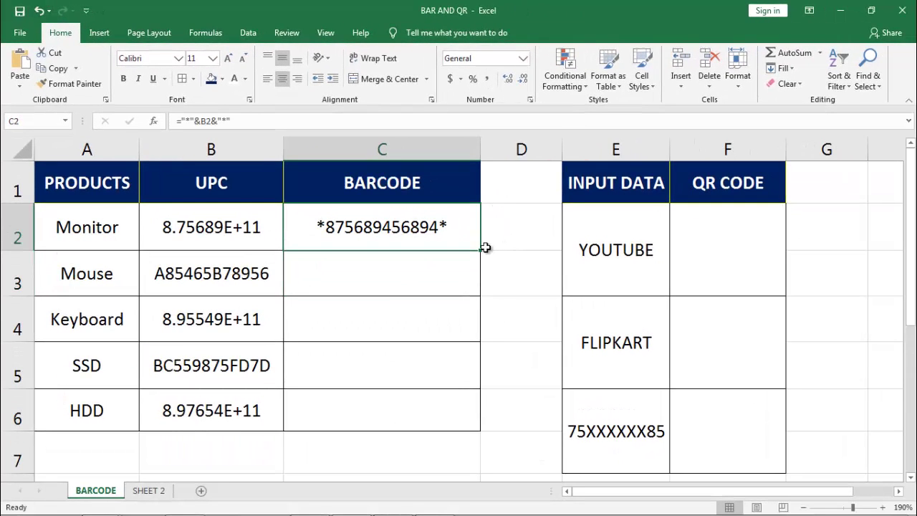
pyautogui.moveTo(480, 250); pyautogui.dragTo(485, 421)
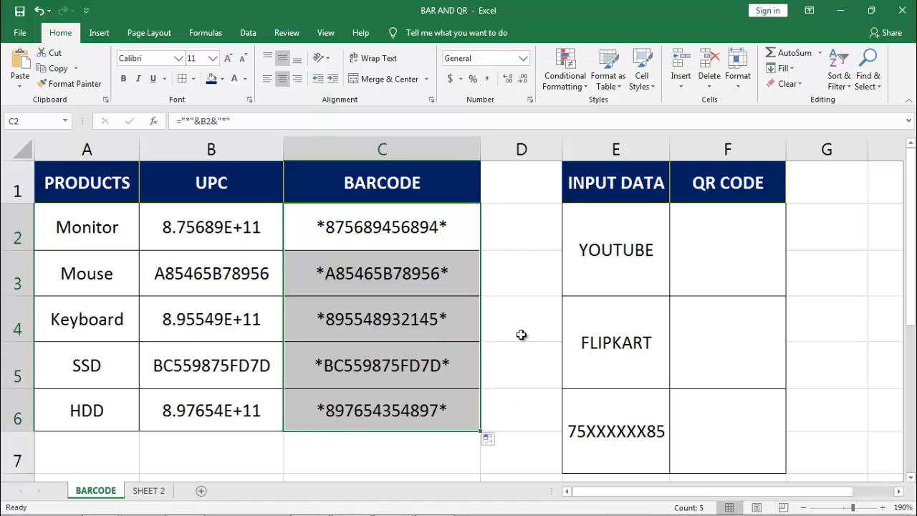
pyautogui.click(515, 253)
pyautogui.click(330, 231)
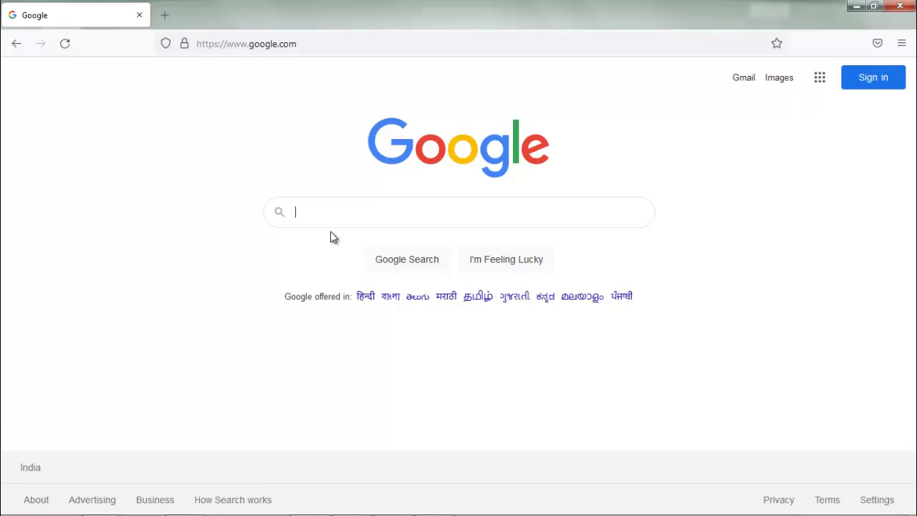
# - Search Google for DA FONT and open the DaFont - Download fonts result
pyautogui.click(397, 211)
pyautogui.write('DA FONT')
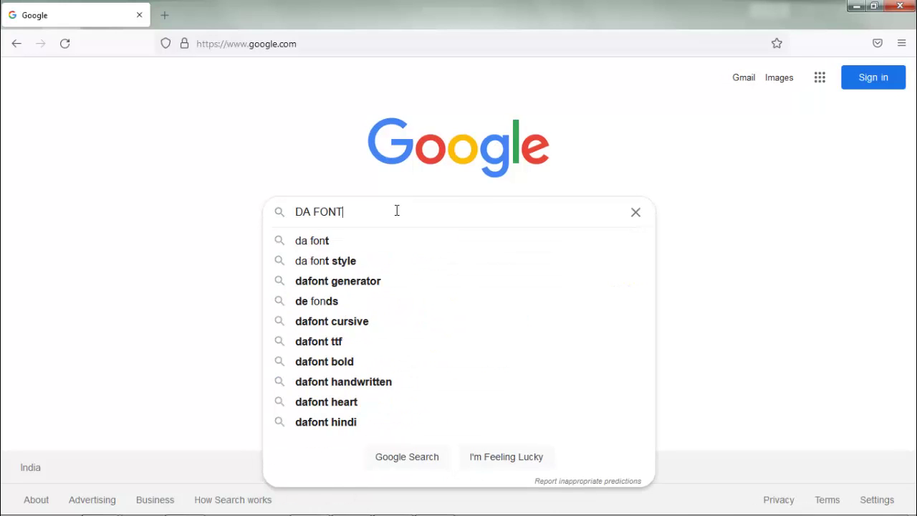
pyautogui.press('Return')
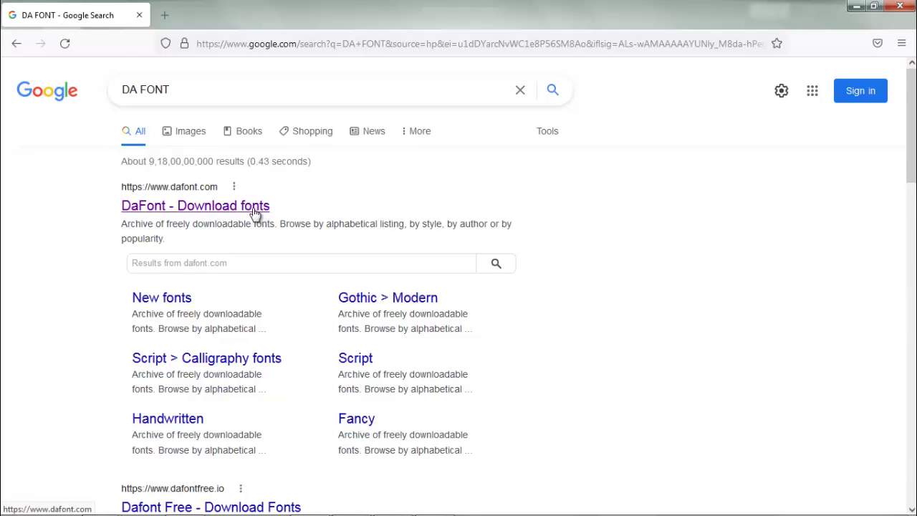
pyautogui.click(229, 208)
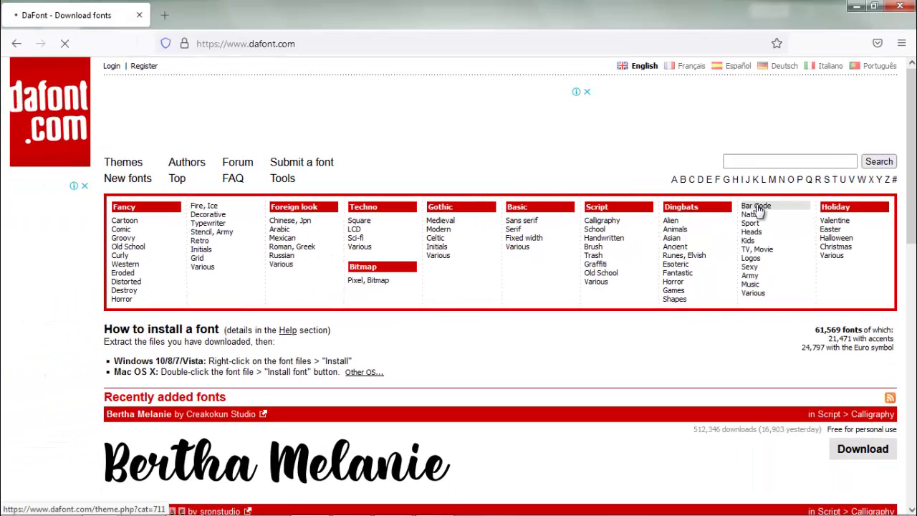
# - Go to DaFont's Bar Code category and save the CIA Code 39 font as cia_code39.zip
pyautogui.click(759, 208)
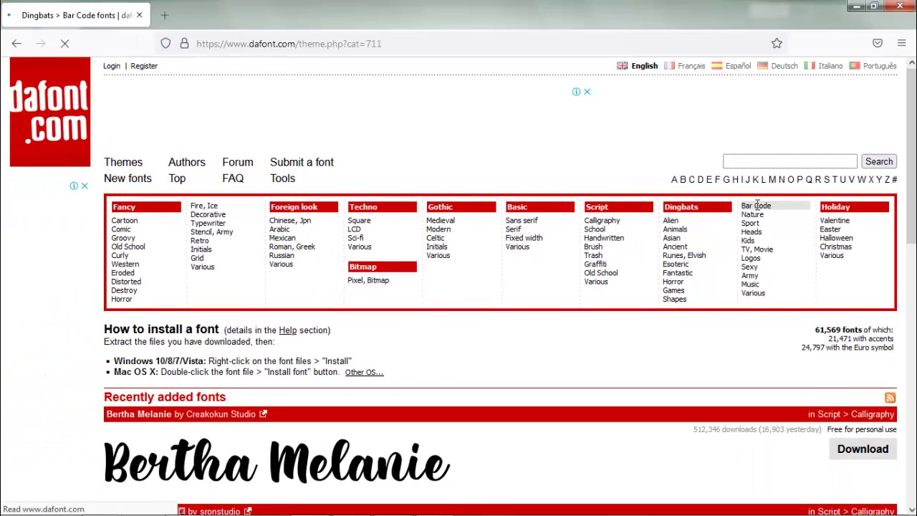
pyautogui.scroll(-2, 458, 315)
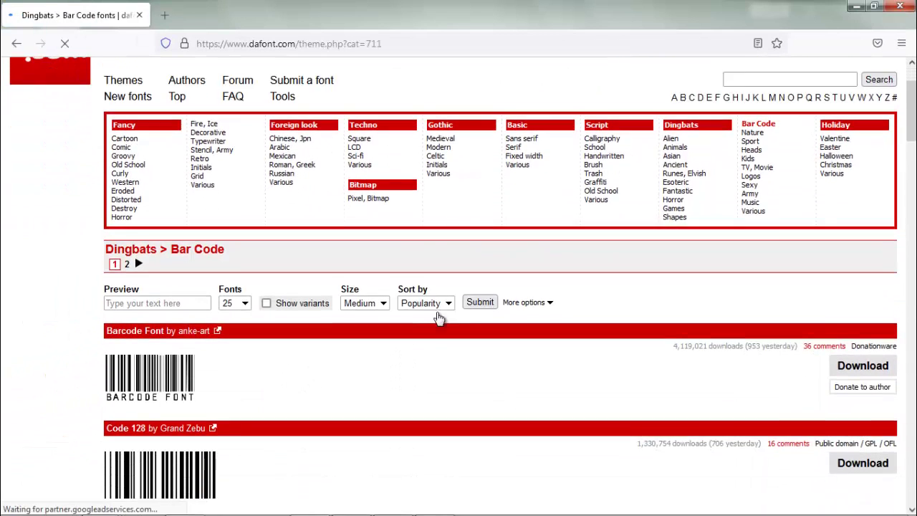
pyautogui.scroll(-3, 319, 314)
pyautogui.scroll(-1, 318, 314)
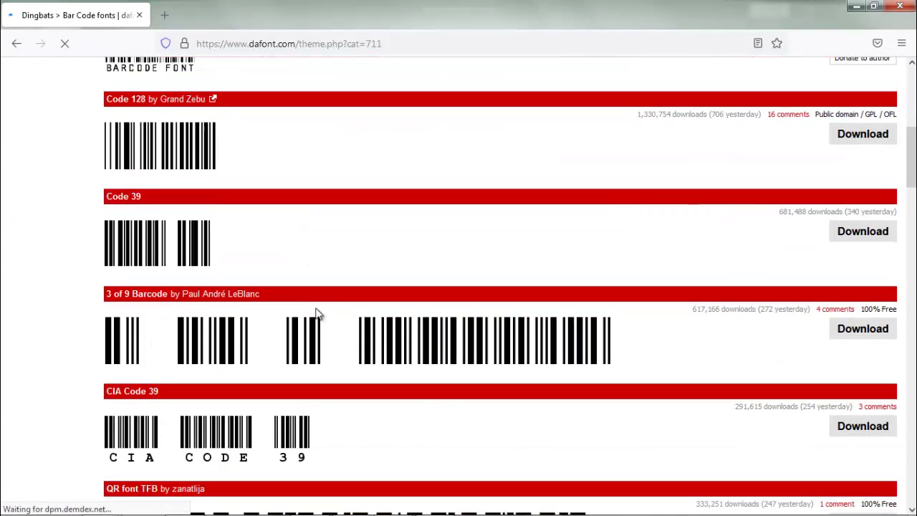
pyautogui.scroll(-1, 320, 308)
pyautogui.scroll(-1, 322, 304)
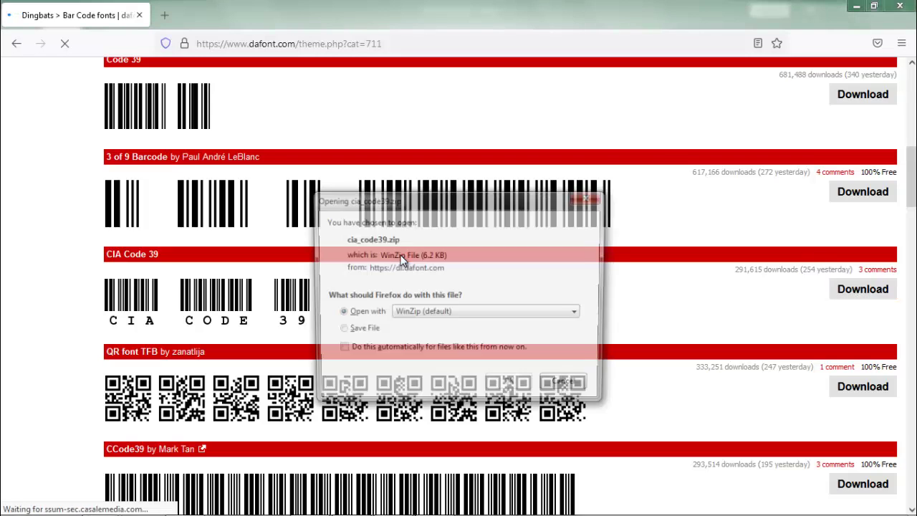
pyautogui.click(340, 330)
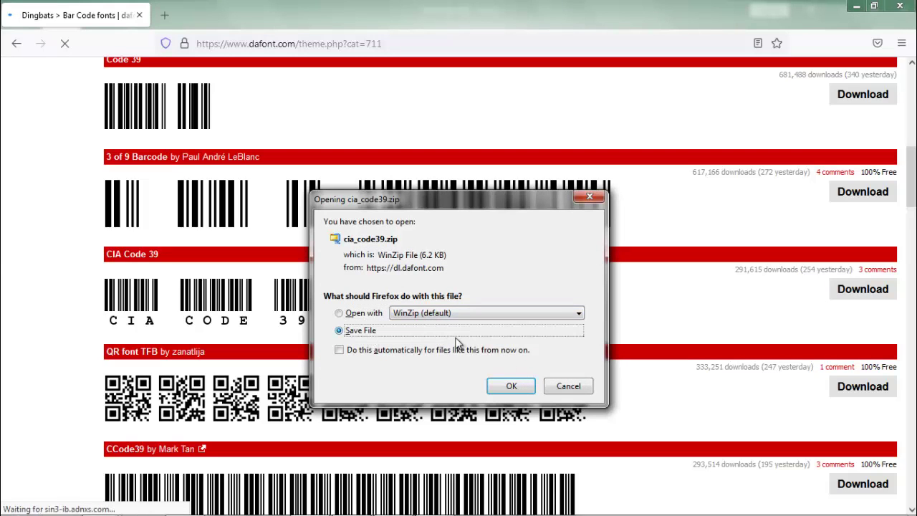
pyautogui.click(516, 388)
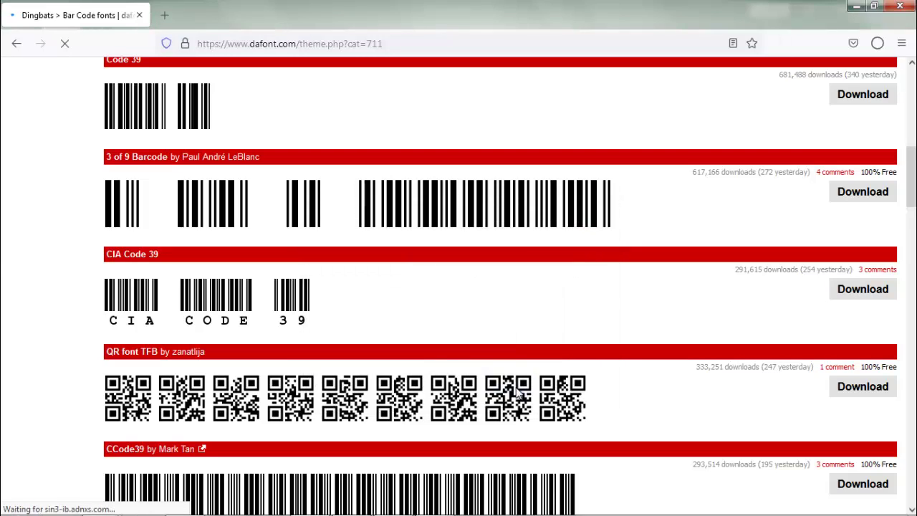
# - Open cia_code39.zip from the Downloads folder and preview the ciacode39_m.ttf font inside
pyautogui.click(878, 45)
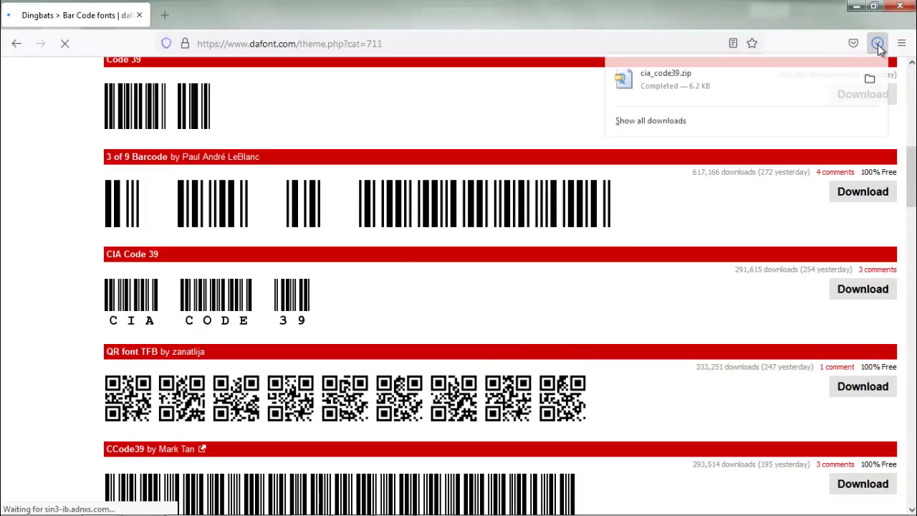
pyautogui.rightClick(726, 82)
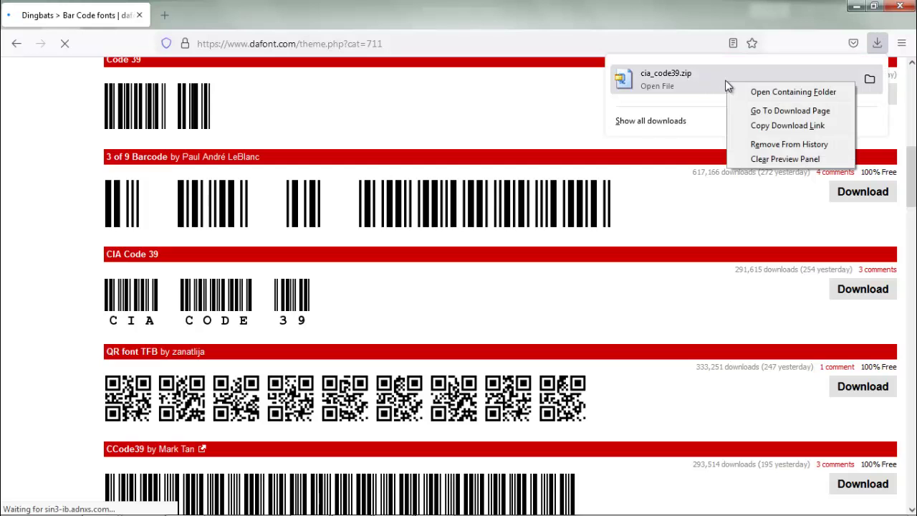
pyautogui.click(768, 93)
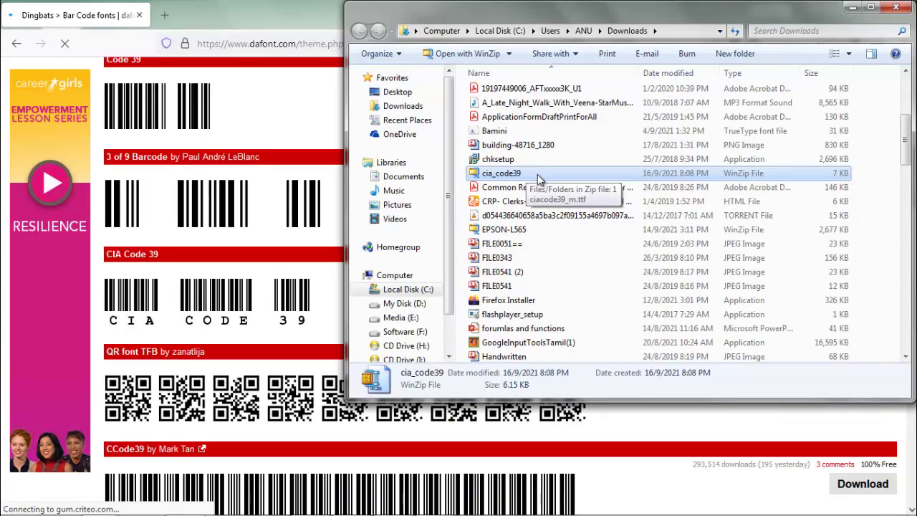
pyautogui.doubleClick(591, 178)
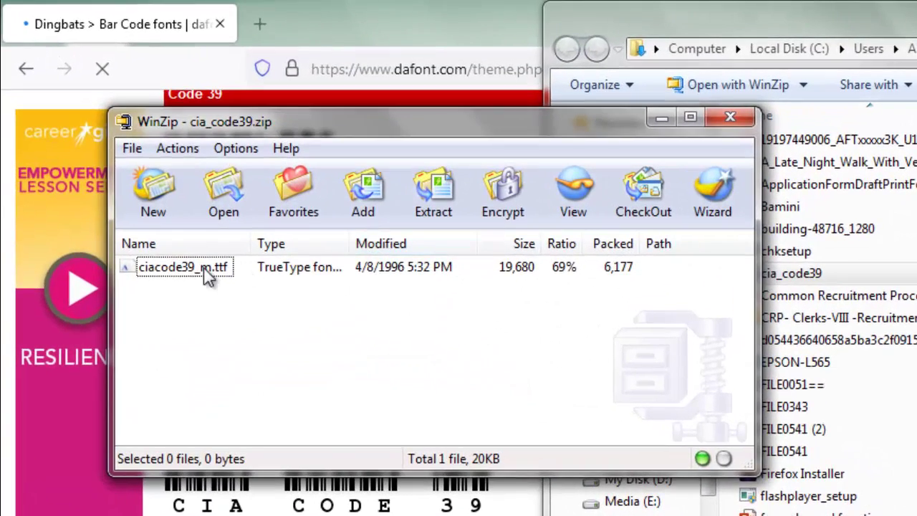
pyautogui.click(204, 271)
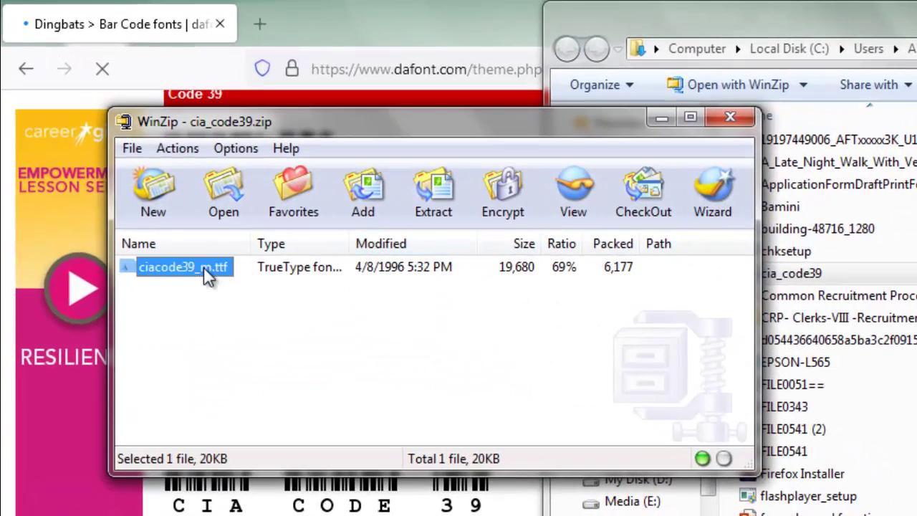
pyautogui.doubleClick(195, 265)
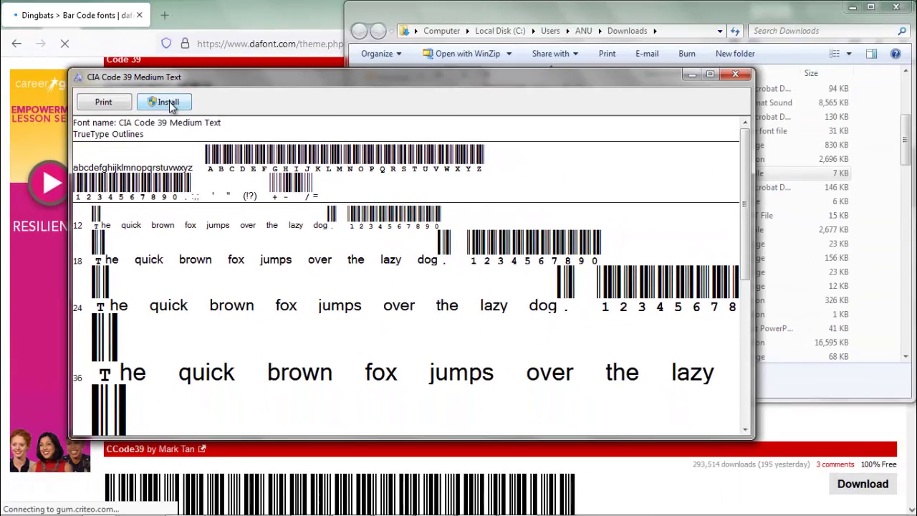
# - Install the CIA Code 39 Medium Text font, then close the Font Viewer
pyautogui.click(169, 102)
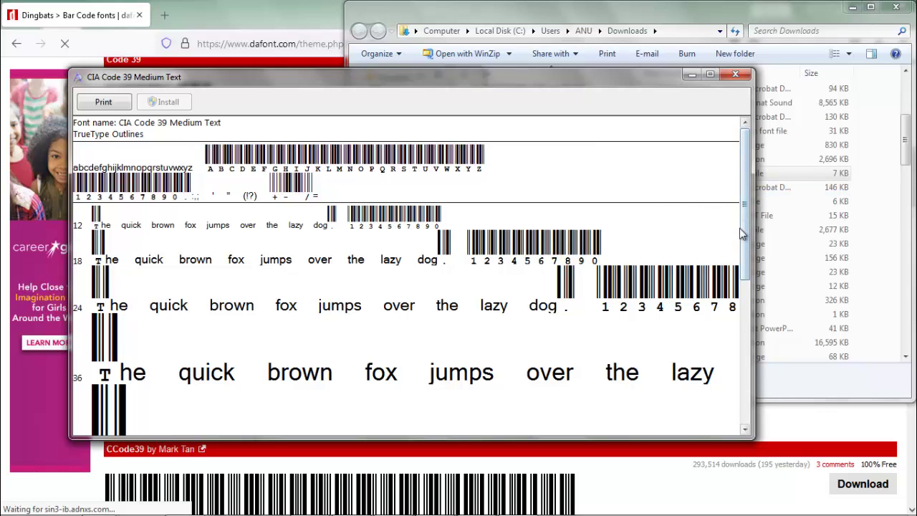
pyautogui.moveTo(743, 233); pyautogui.dragTo(742, 179)
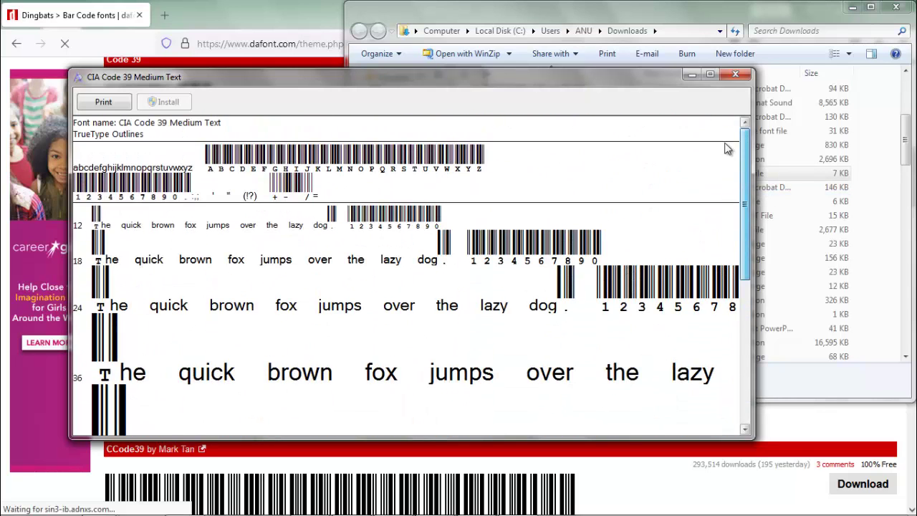
pyautogui.click(735, 74)
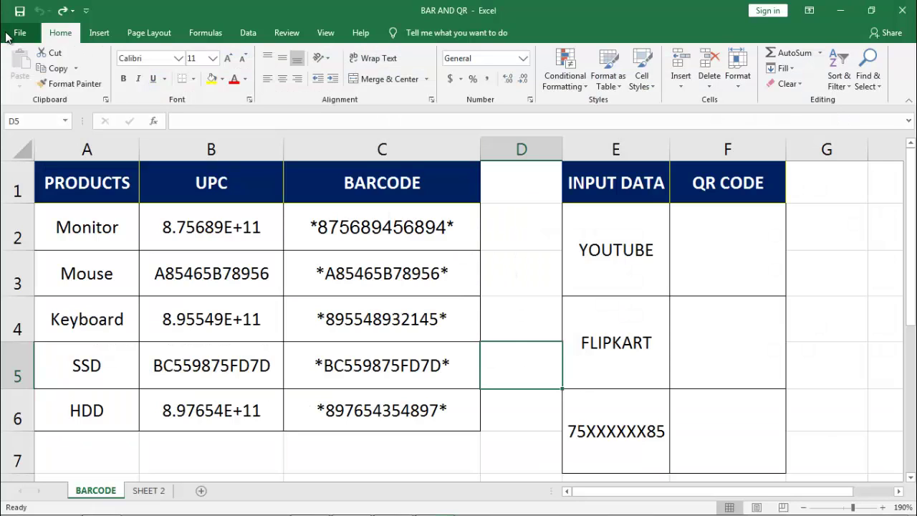
# - Set C2:C6 to the CIA Code 39 font and widen column C to fit the barcodes
pyautogui.click(530, 262)
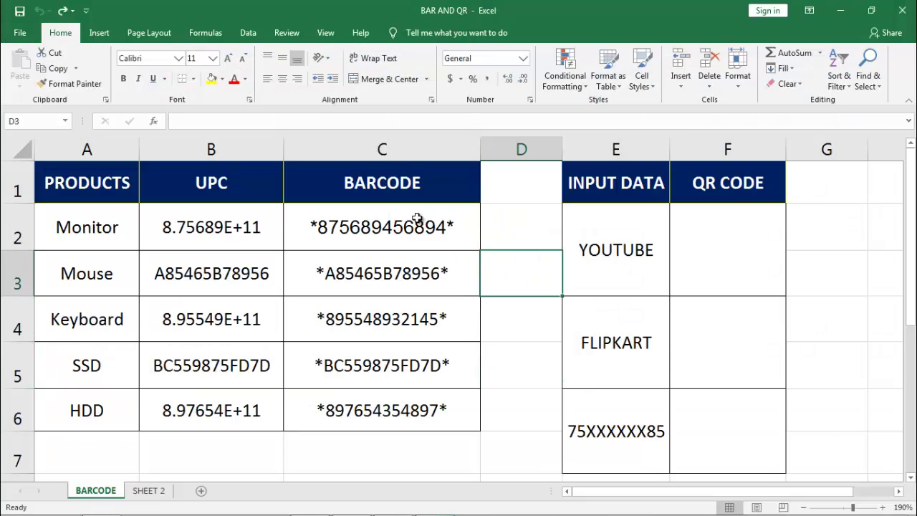
pyautogui.moveTo(416, 218); pyautogui.dragTo(435, 405)
pyautogui.click(170, 57)
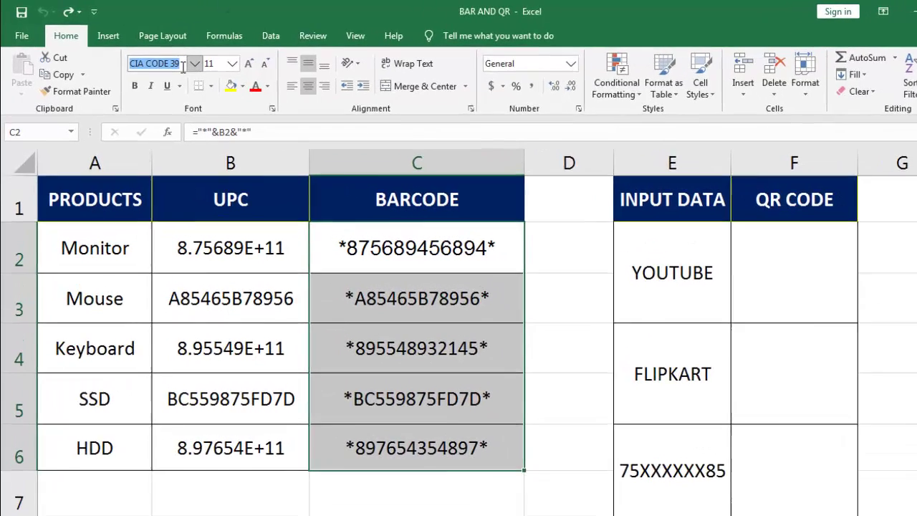
pyautogui.write('CI')
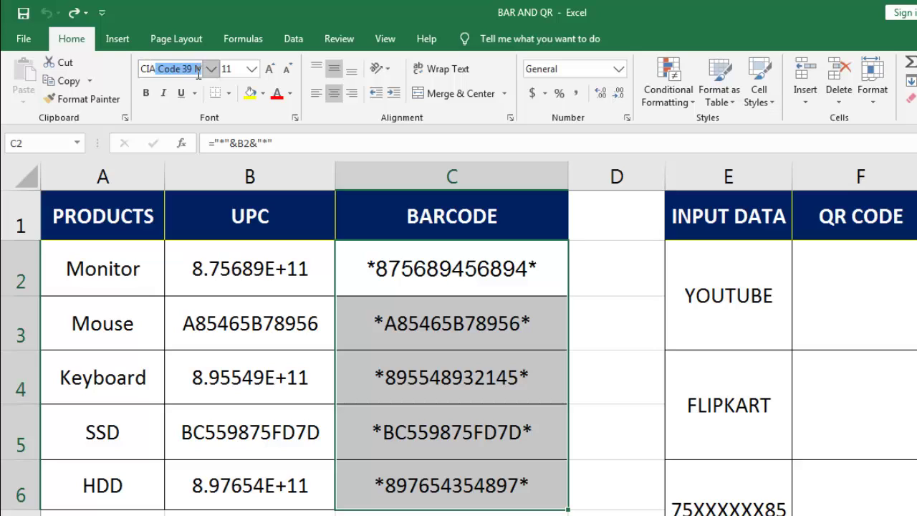
pyautogui.tripleClick(181, 66)
pyautogui.press('Return')
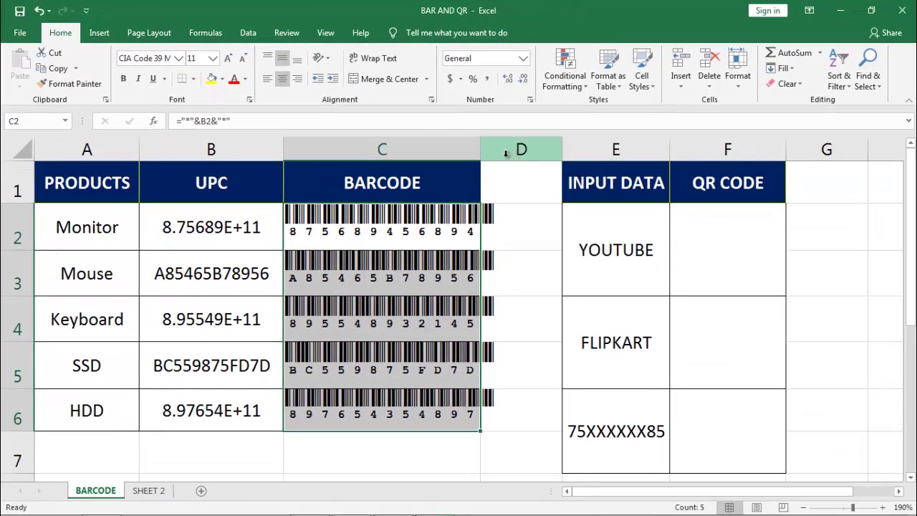
pyautogui.moveTo(478, 152); pyautogui.dragTo(506, 152)
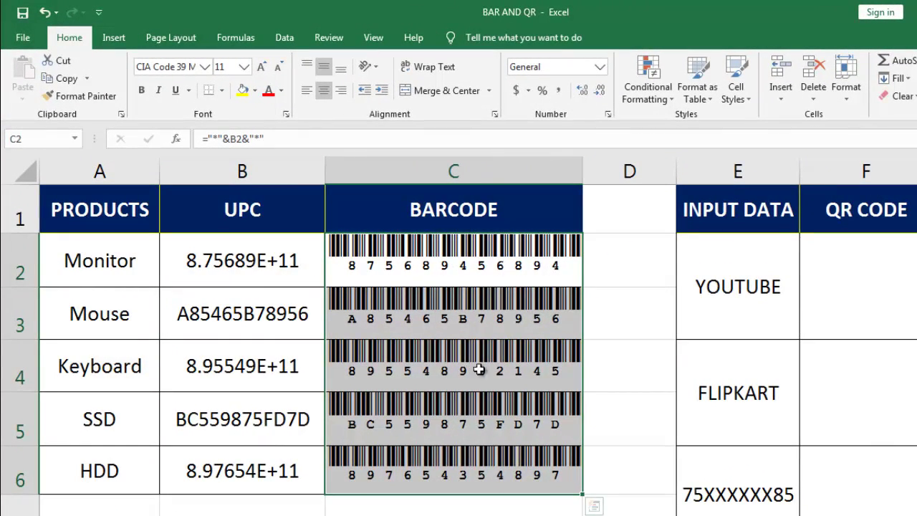
# - Edit the Monitor UPC in B2 to 87B6894E6894
pyautogui.click(234, 333)
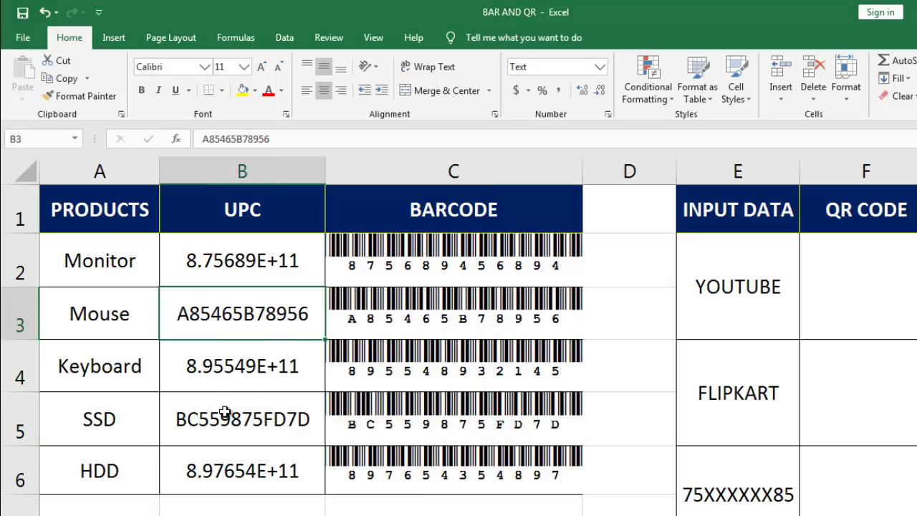
pyautogui.click(225, 411)
pyautogui.click(231, 300)
pyautogui.click(236, 369)
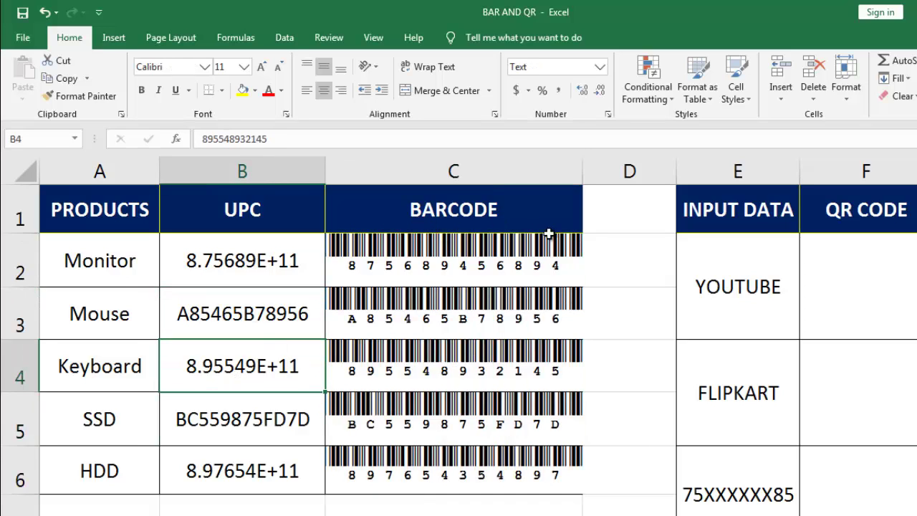
pyautogui.doubleClick(212, 261)
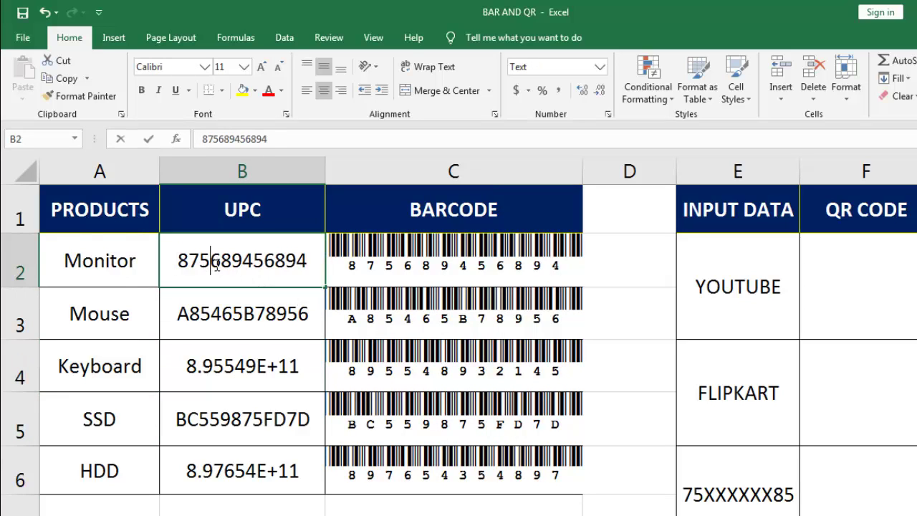
pyautogui.press('BackSpace')
pyautogui.write('b')
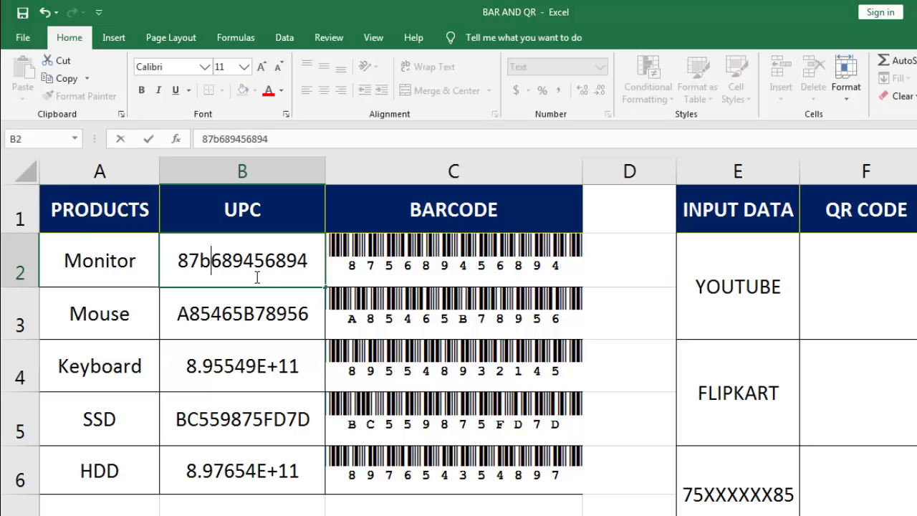
pyautogui.press('BackSpace')
pyautogui.press('BackSpace')
pyautogui.write('B')
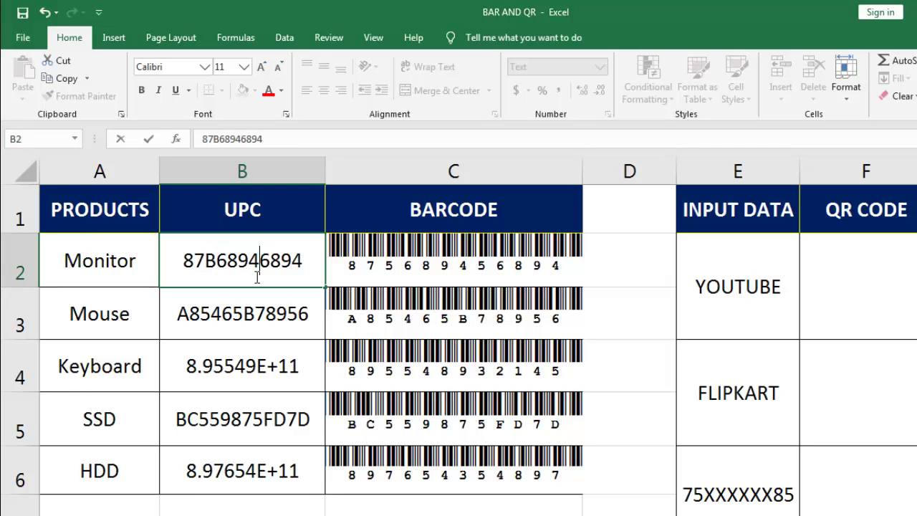
pyautogui.write('E')
pyautogui.press('Return')
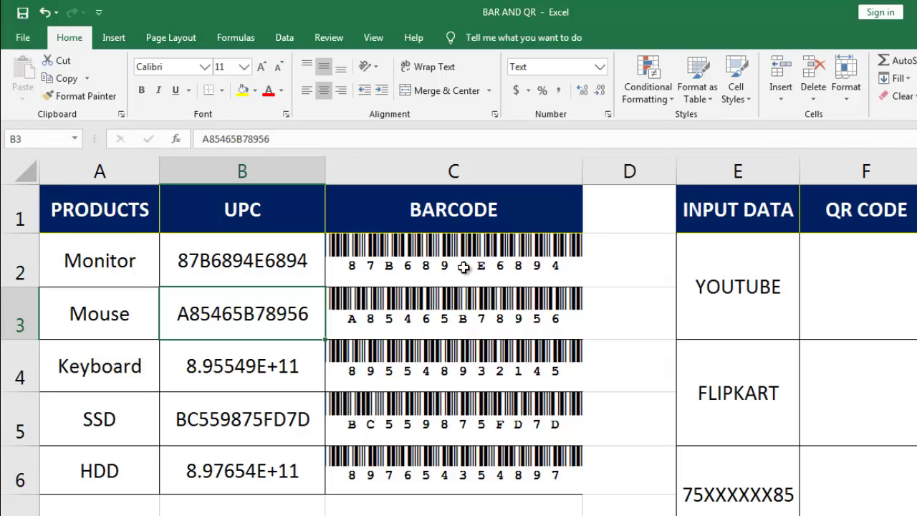
# - Check the SSD, HDD and Keyboard UPCs, then reselect the updated Monitor UPC in B2
pyautogui.click(252, 430)
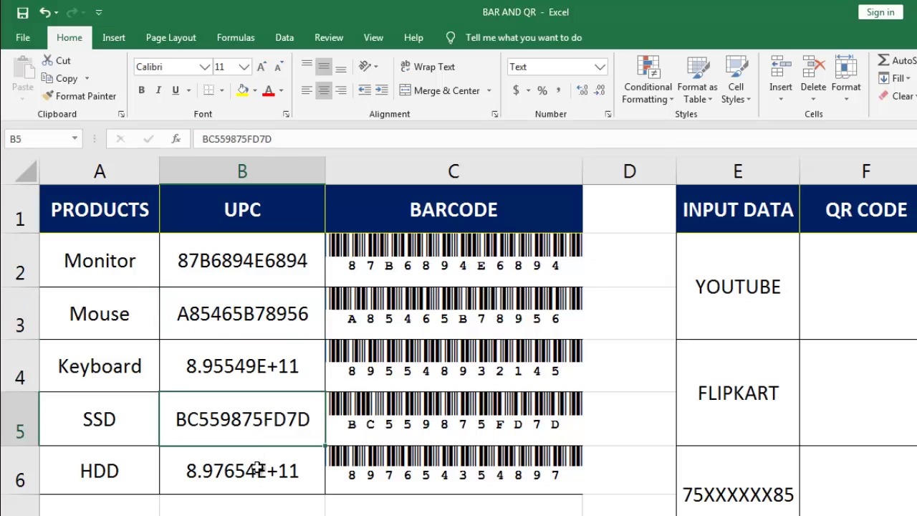
pyautogui.click(257, 472)
pyautogui.click(261, 343)
pyautogui.click(272, 283)
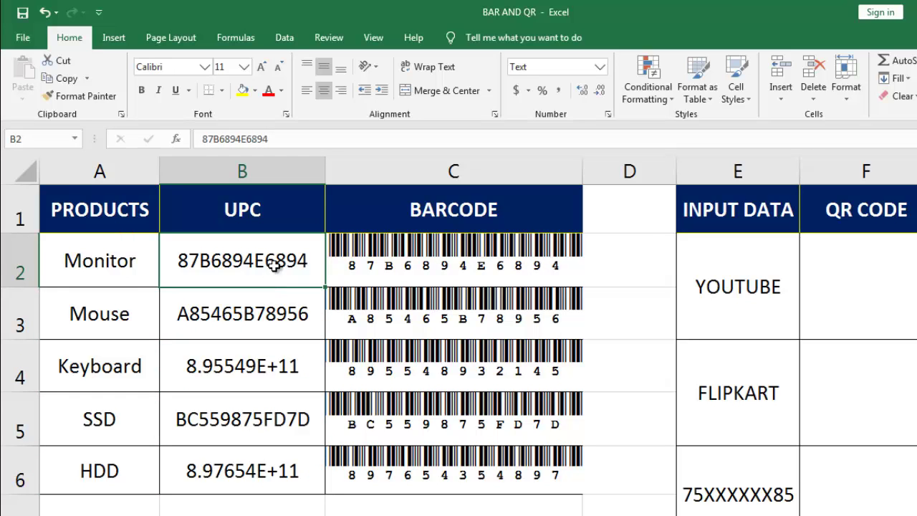
# - Select the QR CODE cell next to YOUTUBE
pyautogui.hscroll(2, 475, 336)
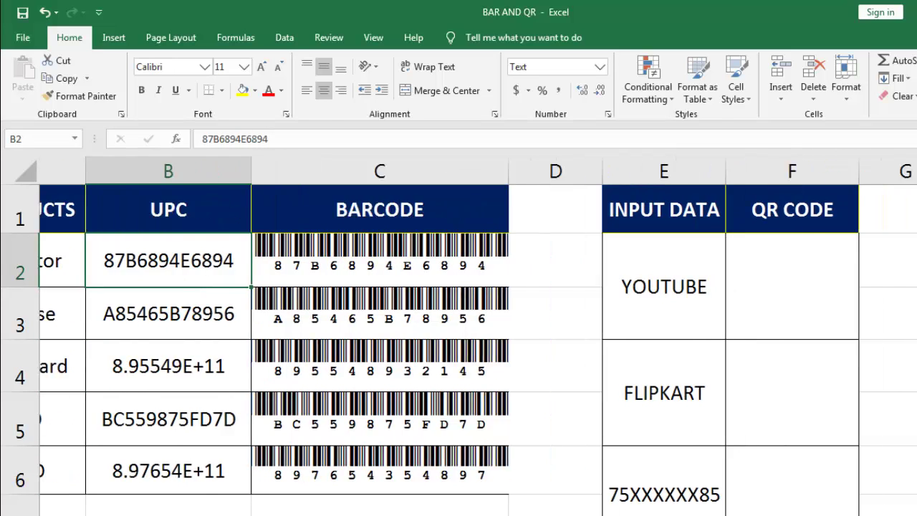
pyautogui.click(866, 361)
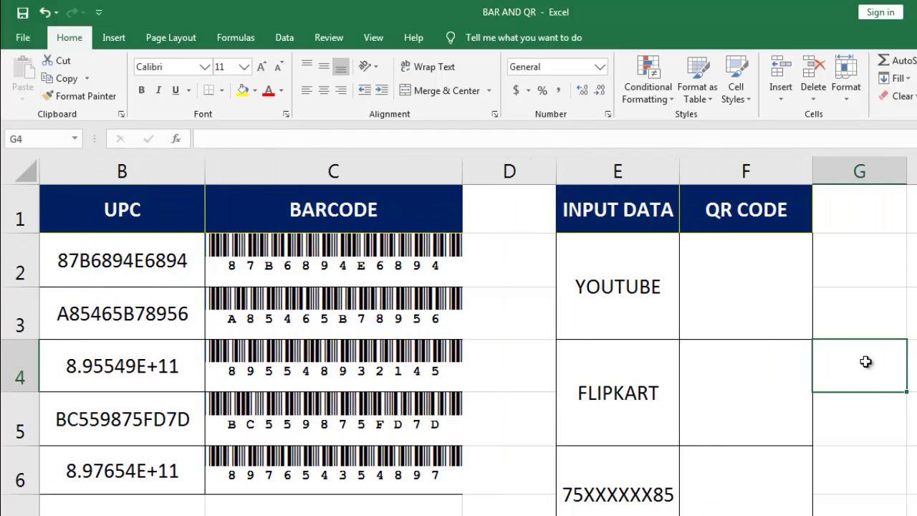
pyautogui.press('Right')
pyautogui.press('Right')
pyautogui.press('Right')
pyautogui.press('Right')
pyautogui.press('Right')
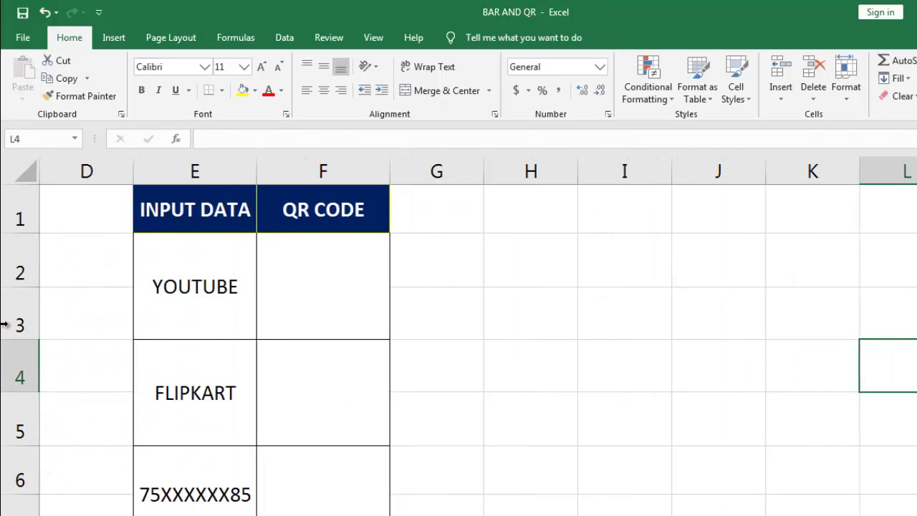
pyautogui.click(278, 279)
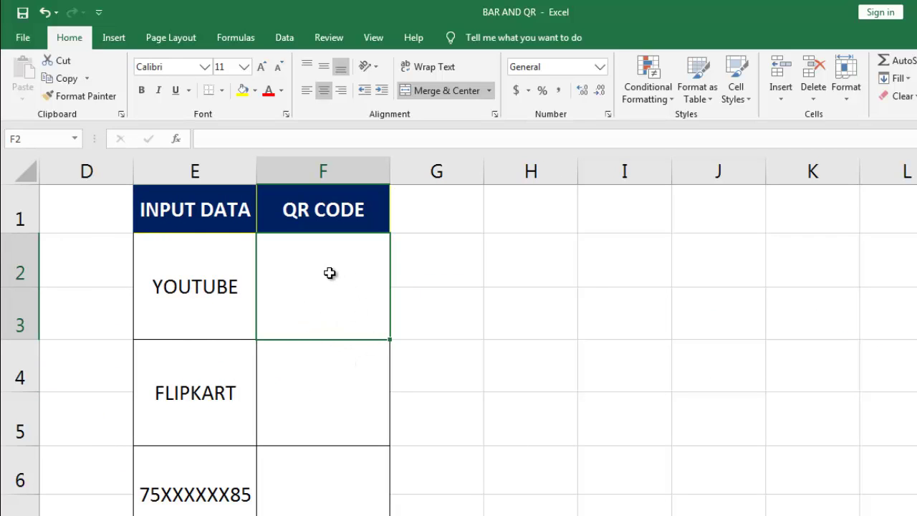
# - Open My Add-ins from the Insert tab and go to the Store
pyautogui.click(114, 39)
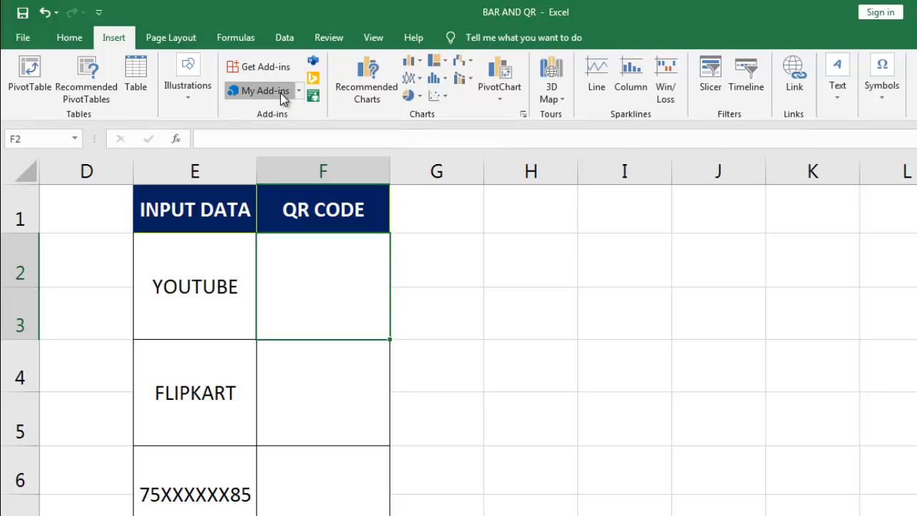
pyautogui.click(280, 93)
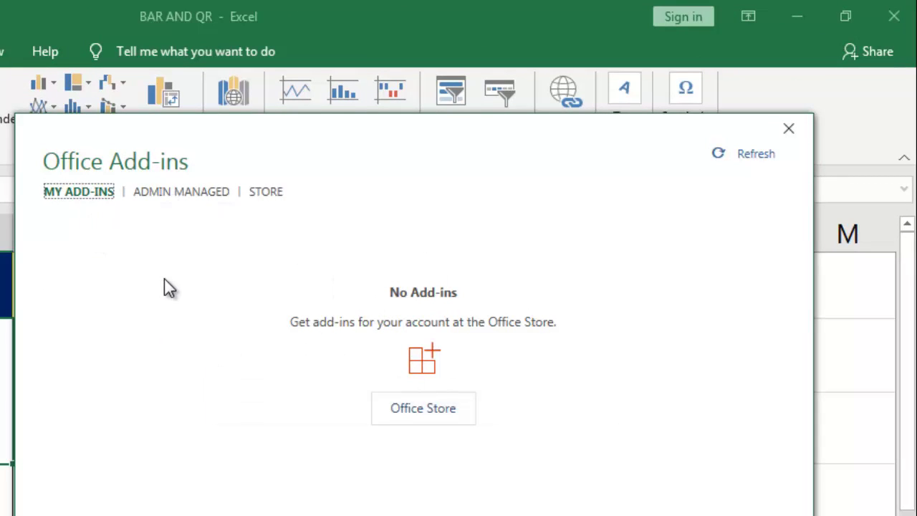
pyautogui.click(266, 192)
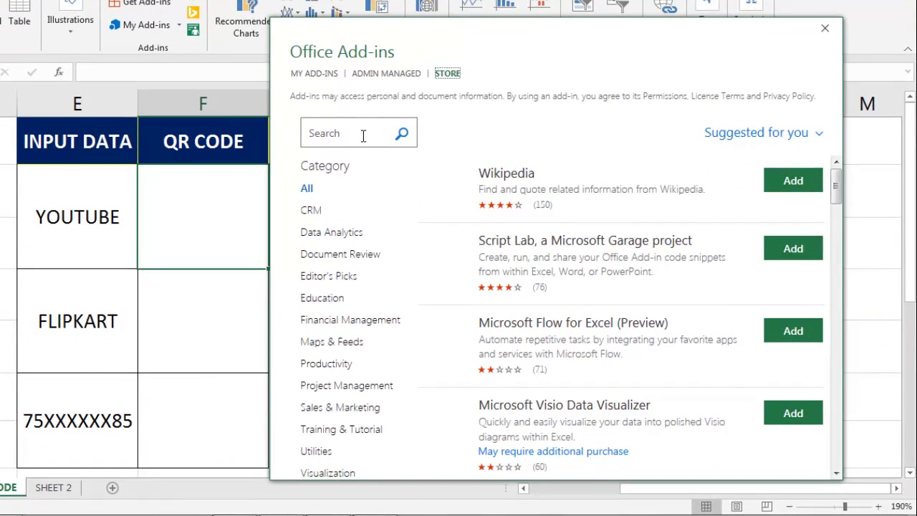
# - Search the store for QR CODE and add QR4Office, accepting its license terms
pyautogui.click(363, 136)
pyautogui.write('QR CODE')
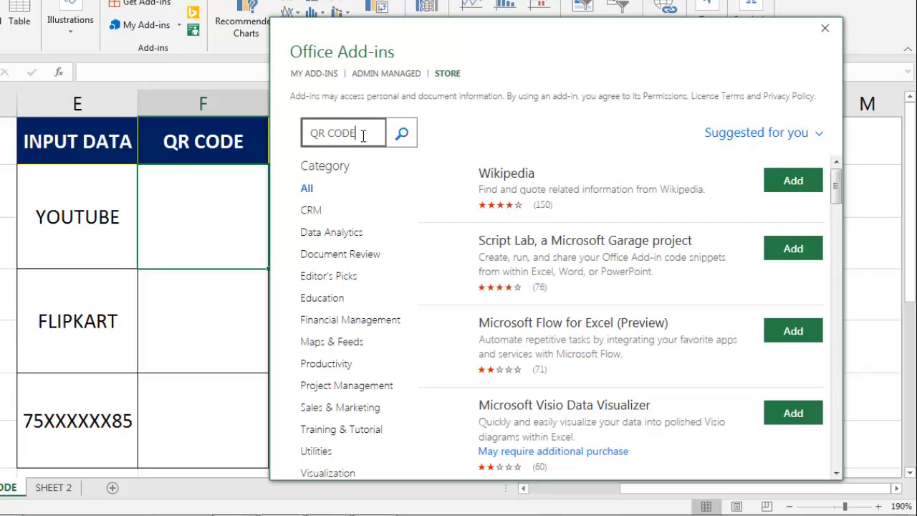
pyautogui.press('Return')
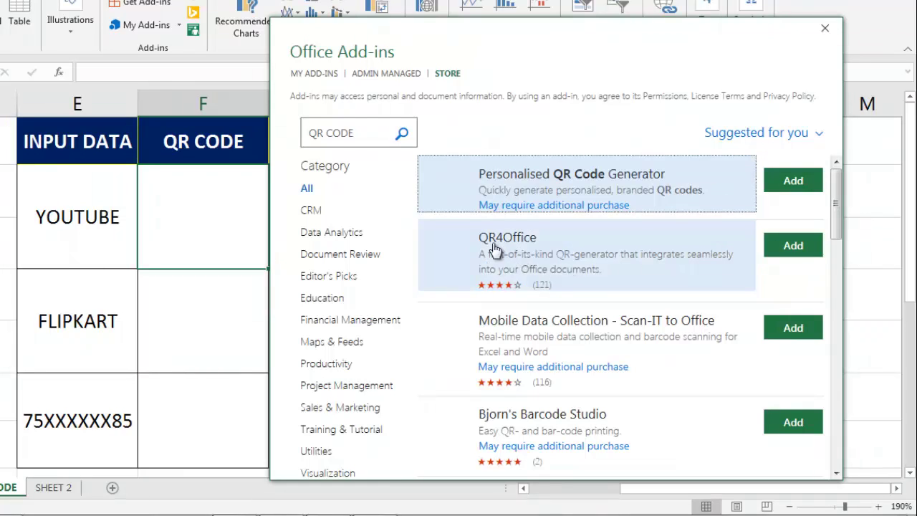
pyautogui.click(794, 246)
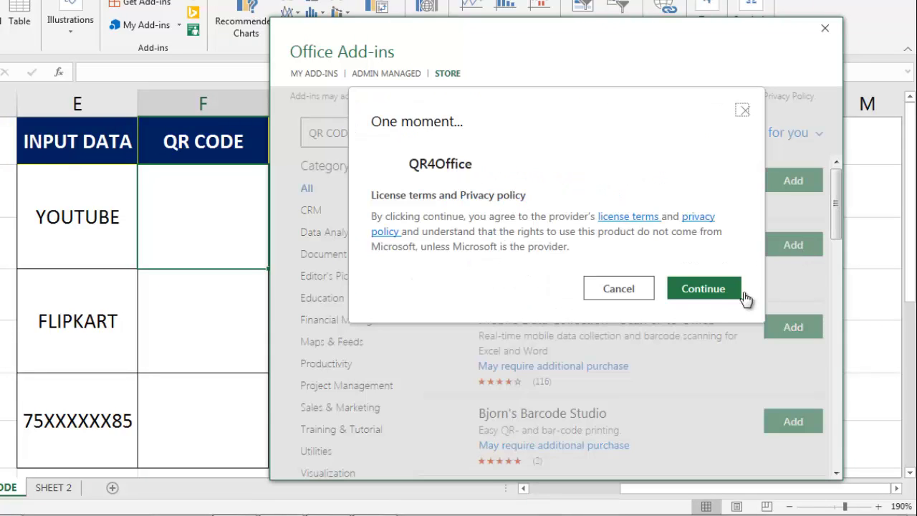
pyautogui.click(720, 292)
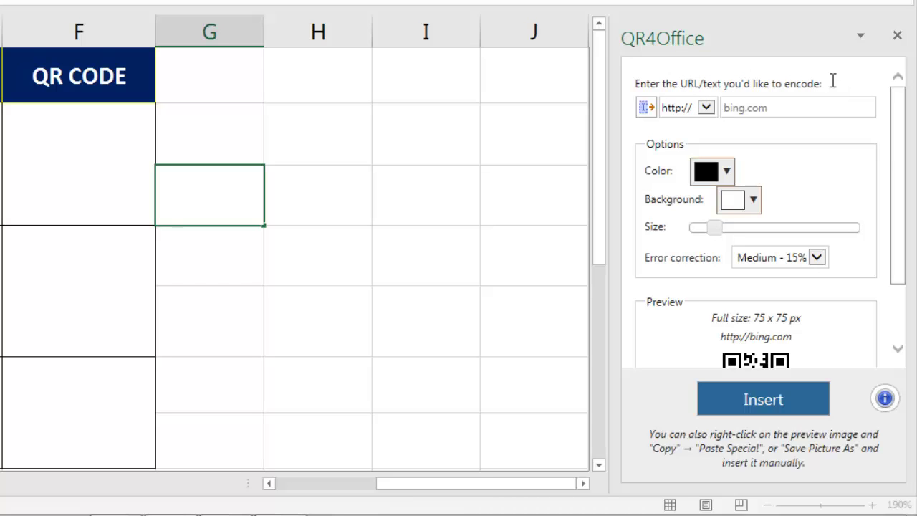
pyautogui.click(706, 108)
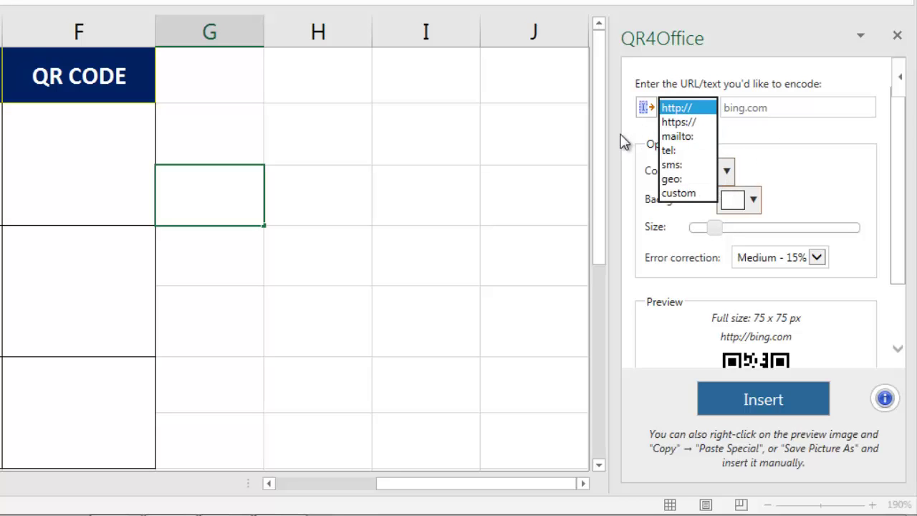
pyautogui.click(644, 161)
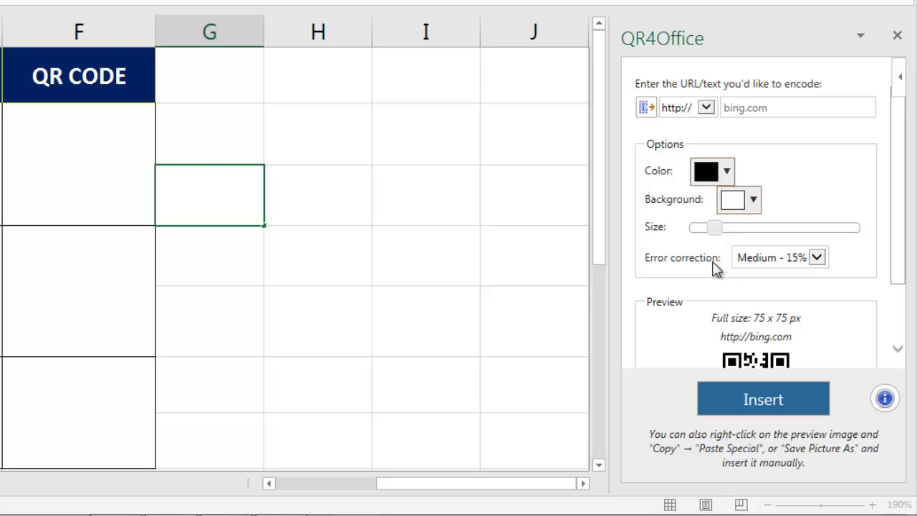
pyautogui.click(817, 259)
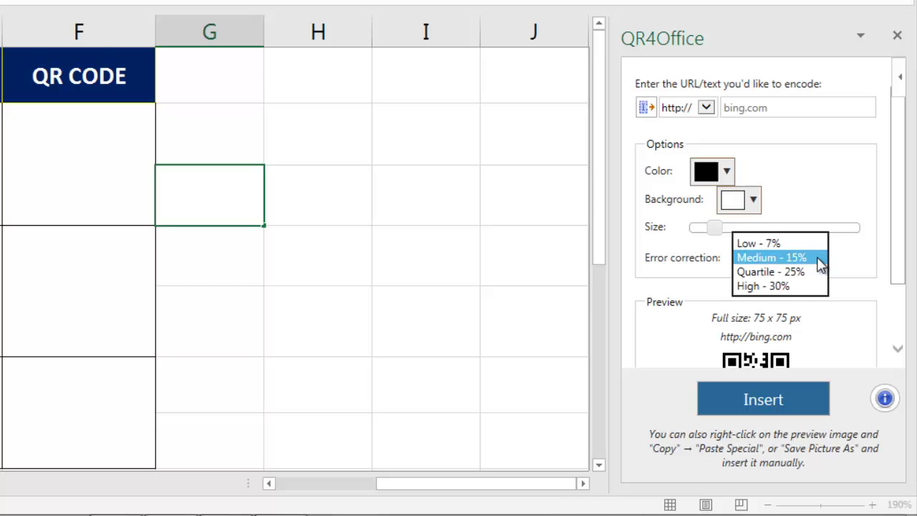
pyautogui.click(877, 206)
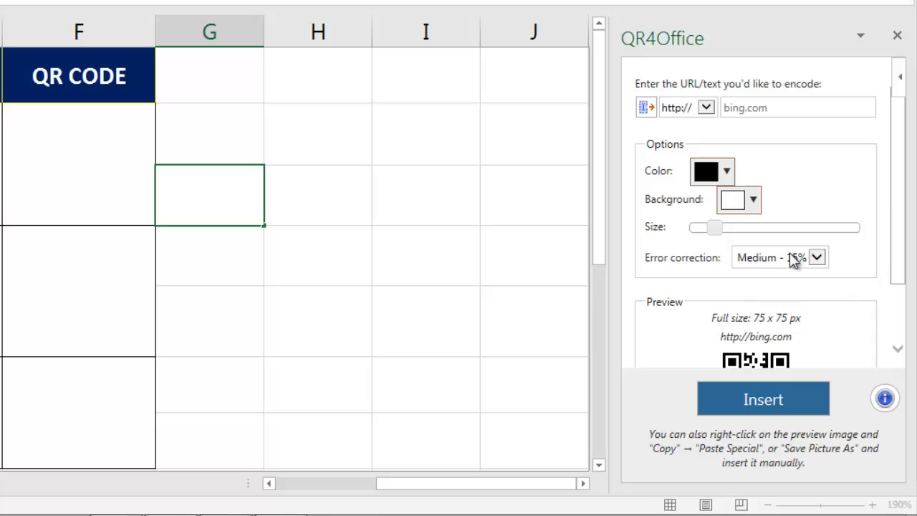
pyautogui.scroll(-1, 794, 260)
pyautogui.scroll(-1, 785, 315)
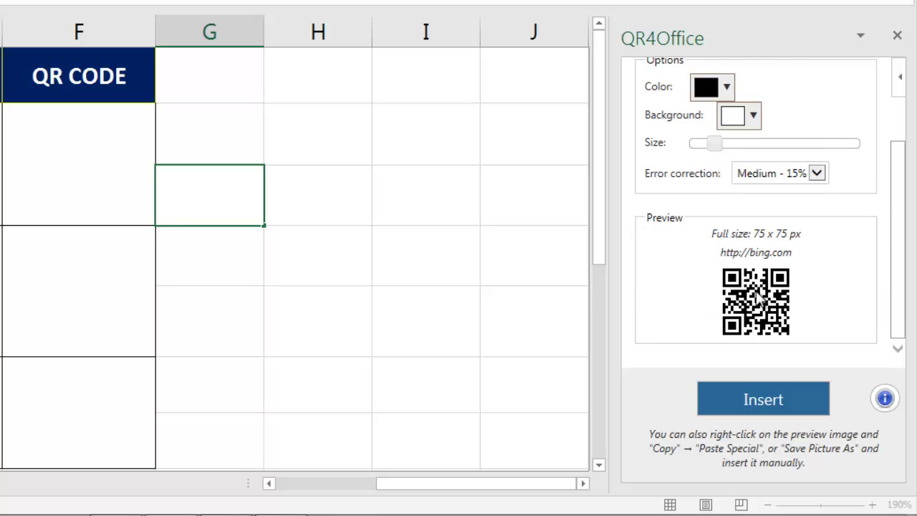
pyautogui.scroll(2, 798, 317)
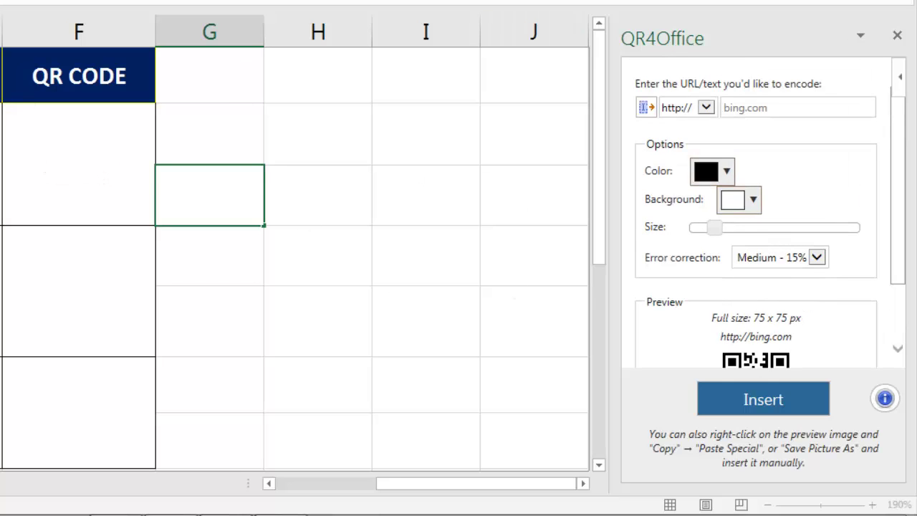
# - Insert a QR code for YOUTUBE.COM into merged cell F2 beside YOUTUBE
pyautogui.click(64, 176)
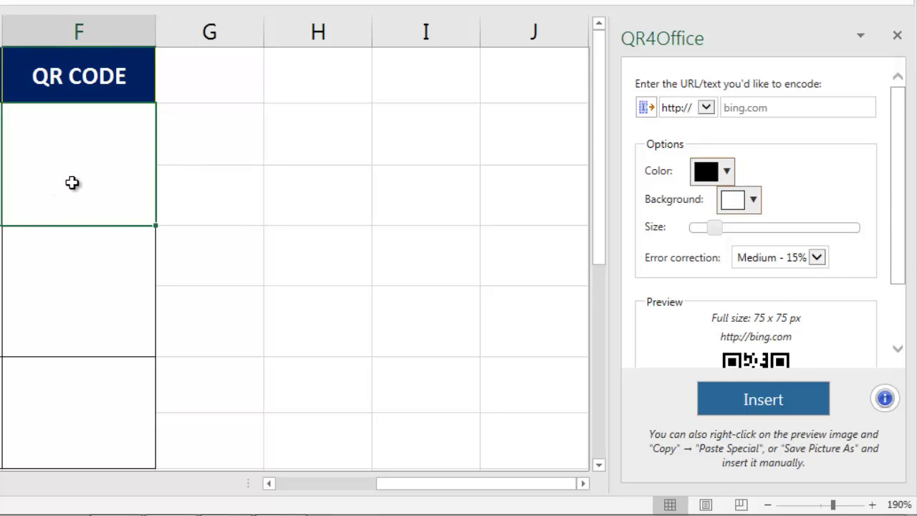
pyautogui.click(196, 233)
pyautogui.click(90, 172)
pyautogui.click(766, 109)
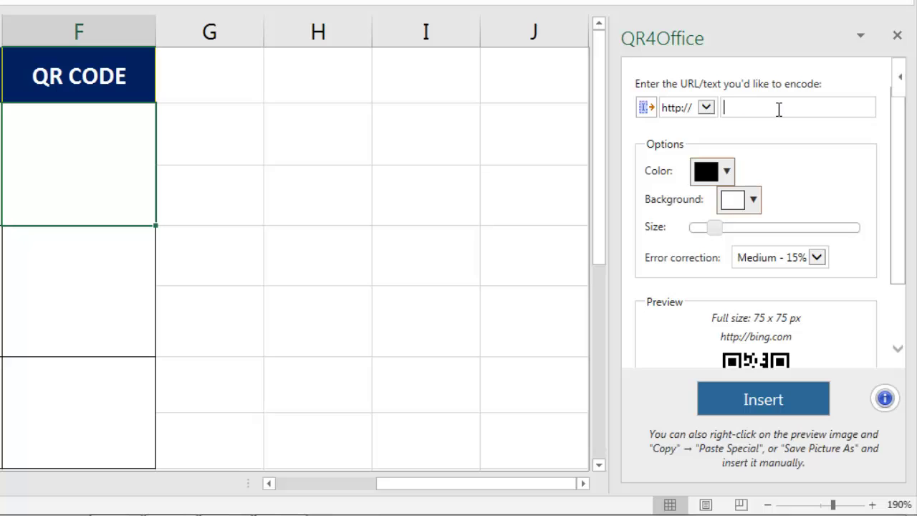
pyautogui.write('YOUT')
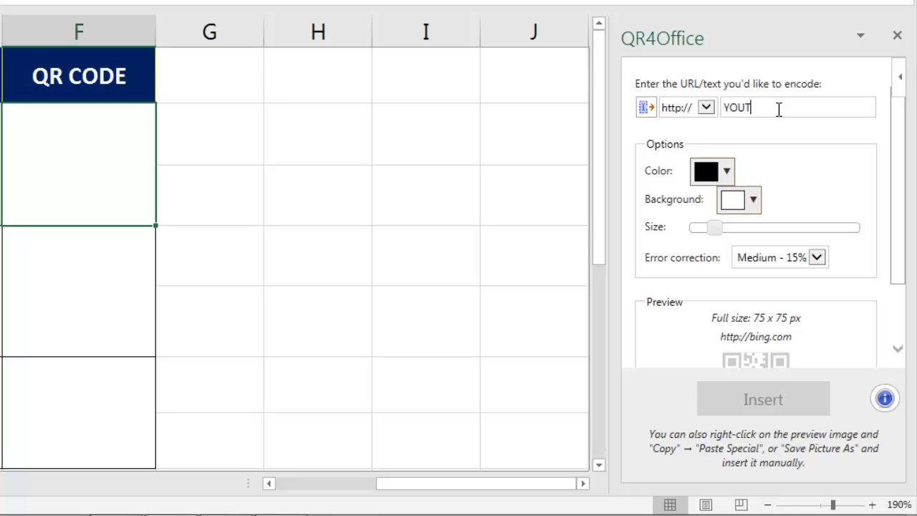
pyautogui.write('UBE.COM')
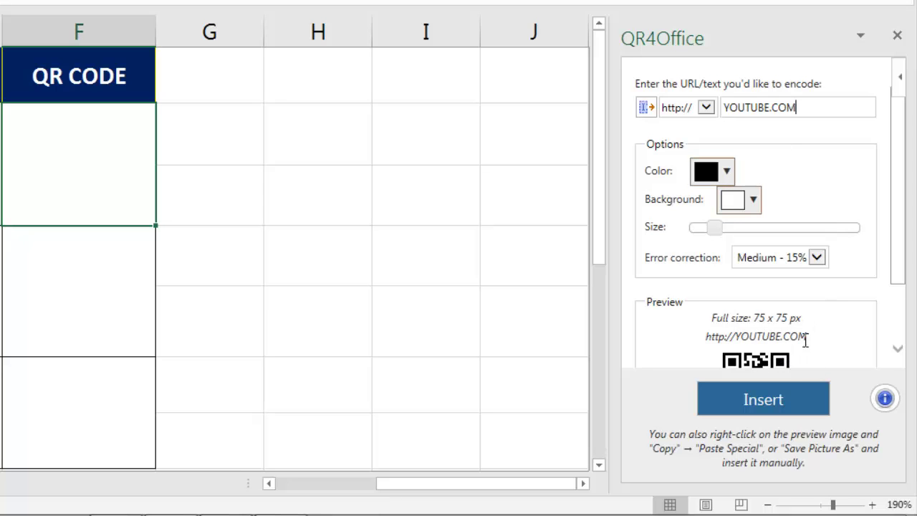
pyautogui.scroll(-1, 775, 320)
pyautogui.scroll(1, 792, 311)
pyautogui.scroll(-1, 774, 246)
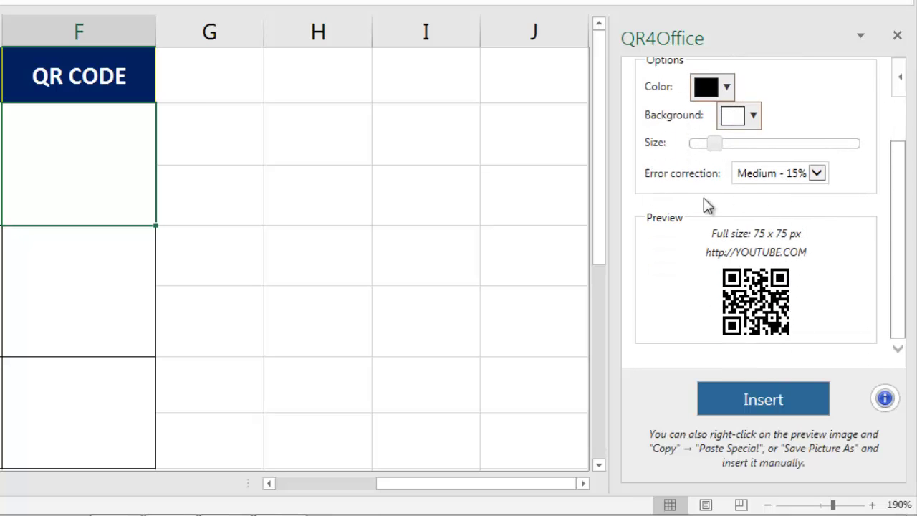
pyautogui.scroll(1, 716, 229)
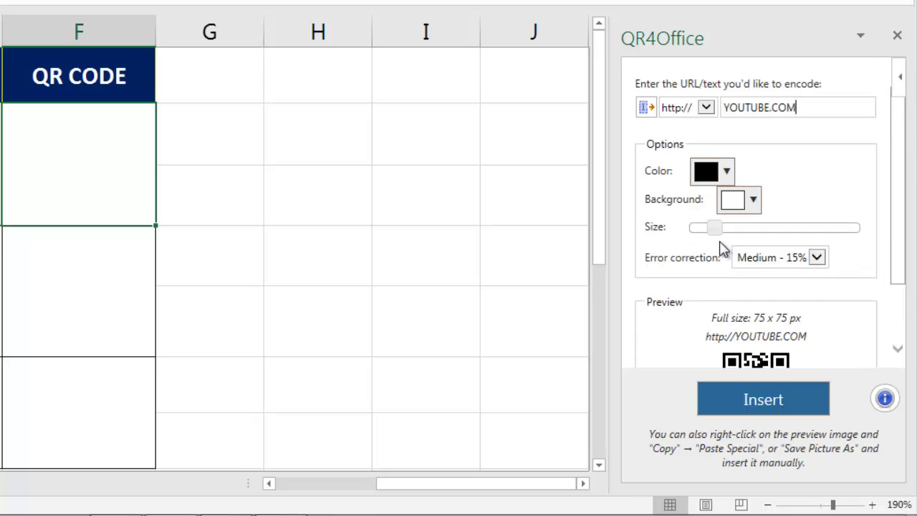
pyautogui.scroll(-1, 745, 272)
pyautogui.click(764, 402)
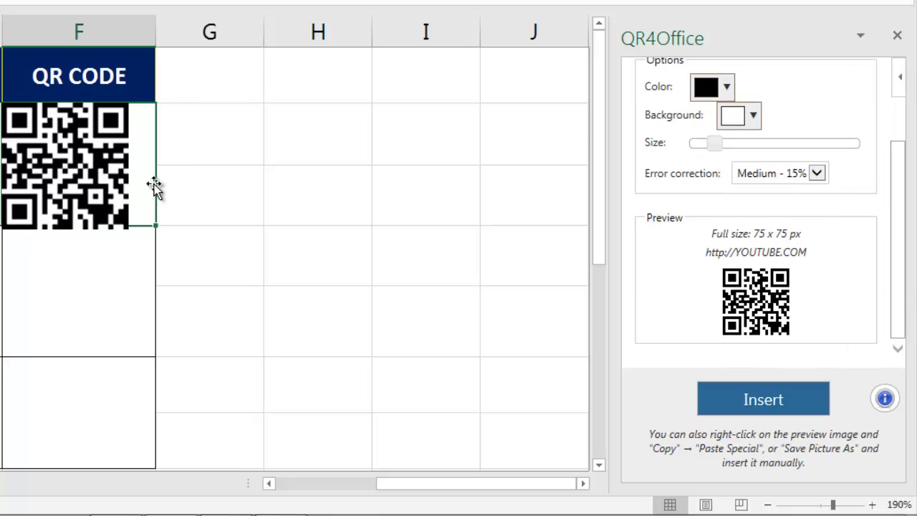
pyautogui.click(93, 190)
# - Shrink the YOUTUBE.COM QR picture so it fits inside its cell
pyautogui.moveTo(130, 228); pyautogui.dragTo(130, 209)
pyautogui.moveTo(76, 233); pyautogui.dragTo(76, 223)
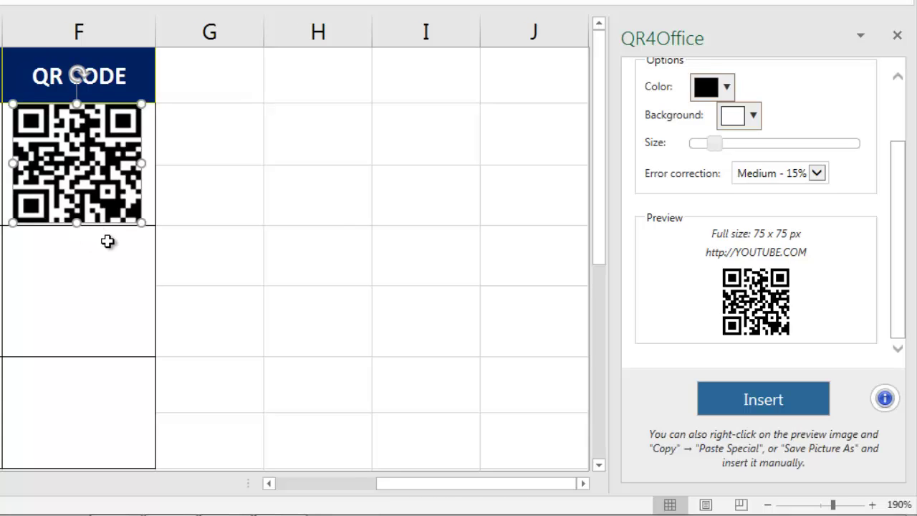
pyautogui.click(107, 242)
pyautogui.click(79, 169)
pyautogui.click(45, 303)
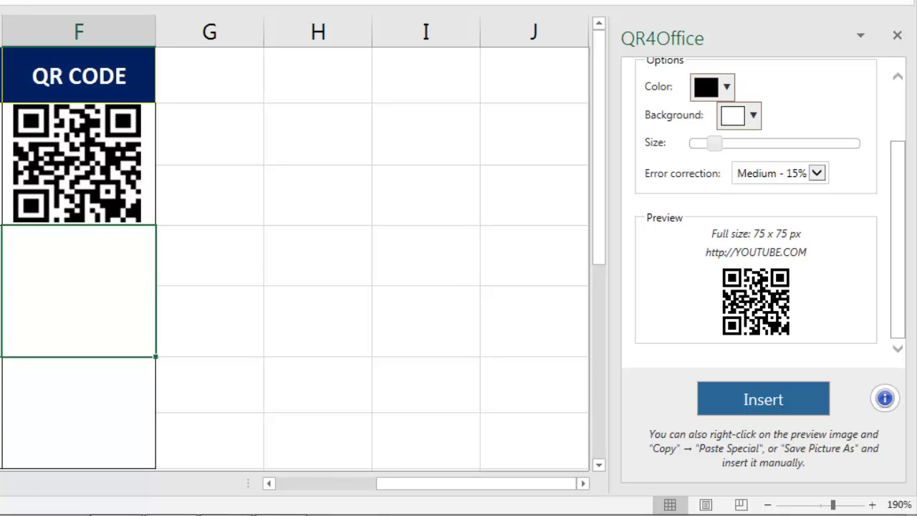
# - Replace the encoded text YOUTUBE.COM with FLIPKART.COM
pyautogui.scroll(2, 873, 287)
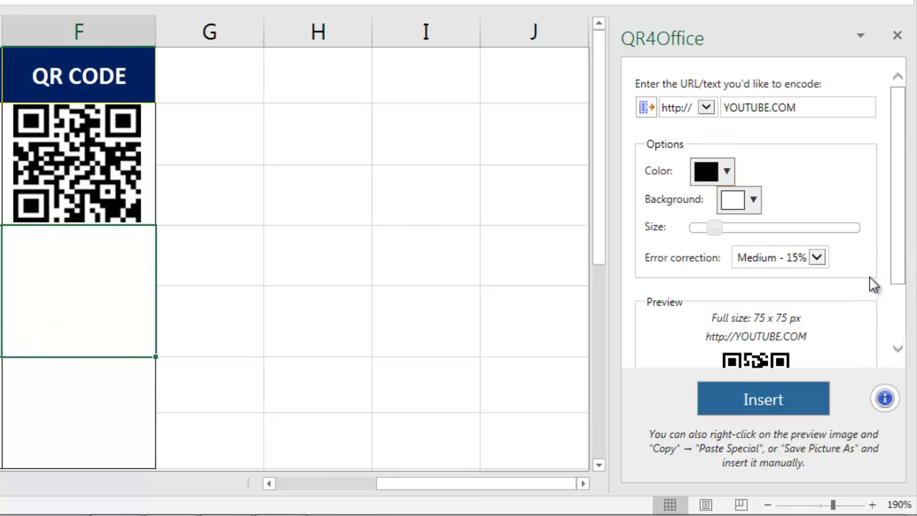
pyautogui.moveTo(800, 108); pyautogui.dragTo(660, 109)
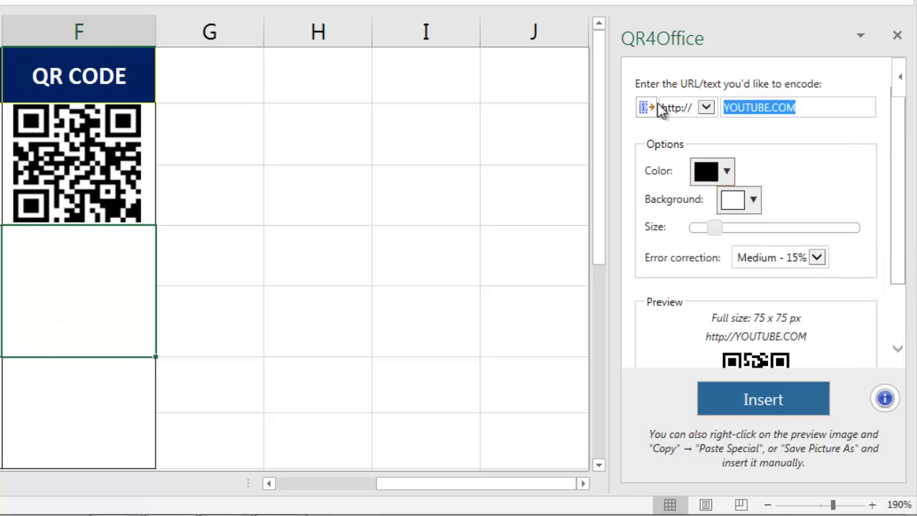
pyautogui.write('FLIP')
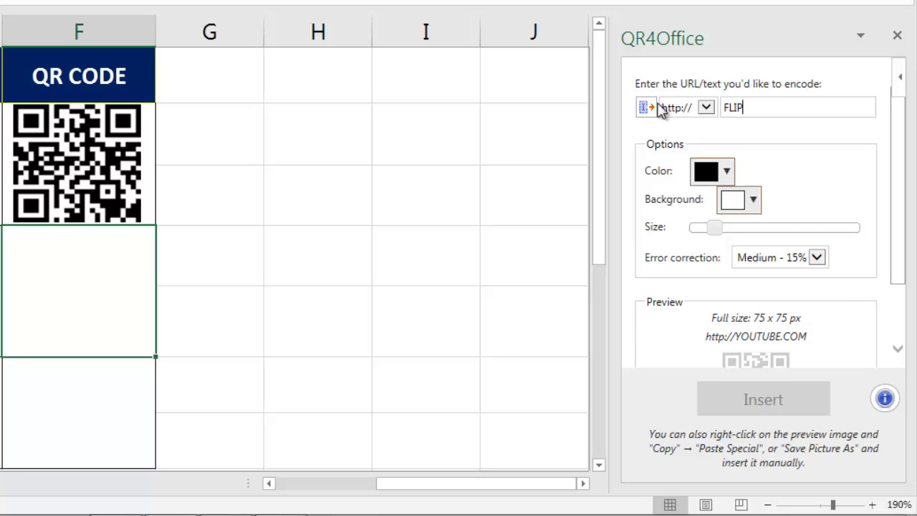
pyautogui.write('T.COM')
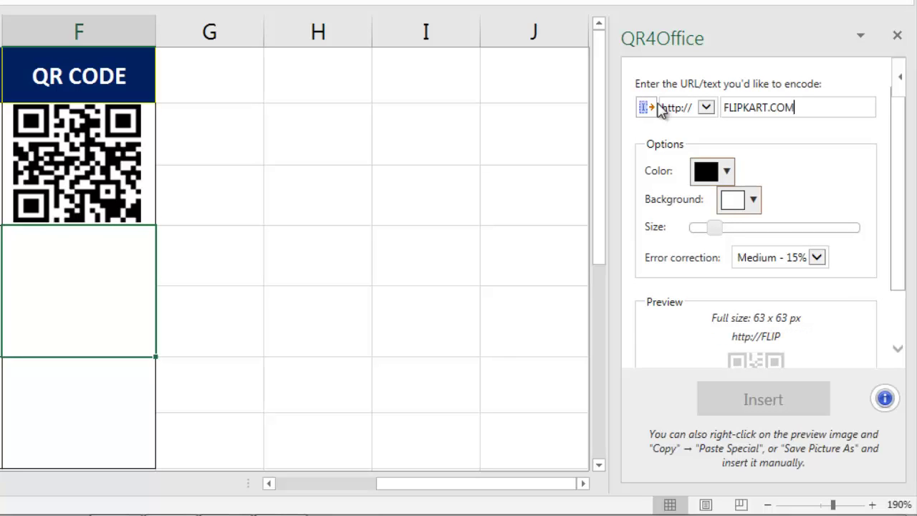
# - Insert the FLIPKART QR code in blue and position it in F4–F5
pyautogui.click(726, 173)
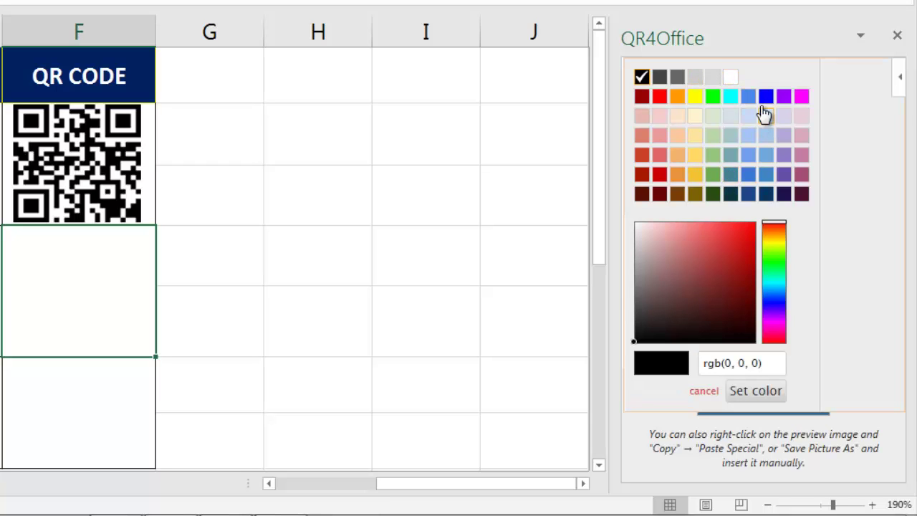
pyautogui.click(767, 98)
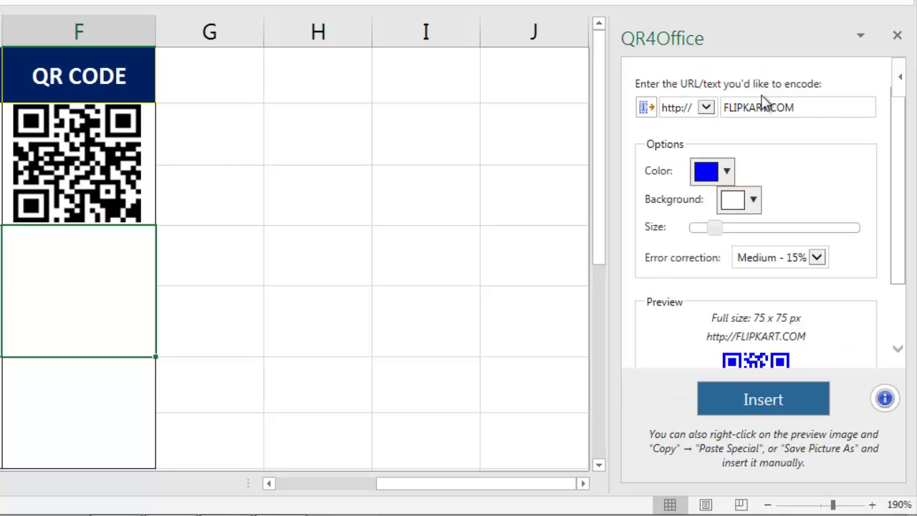
pyautogui.scroll(-1, 788, 280)
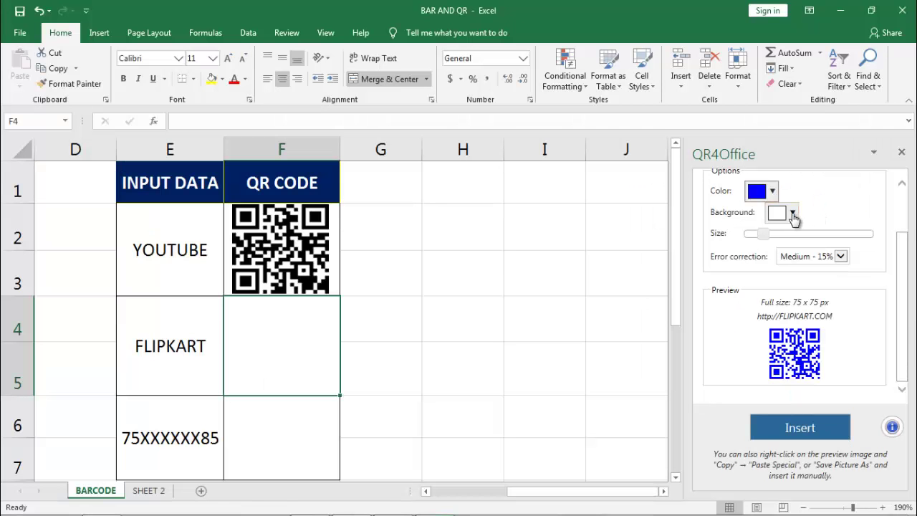
pyautogui.click(792, 214)
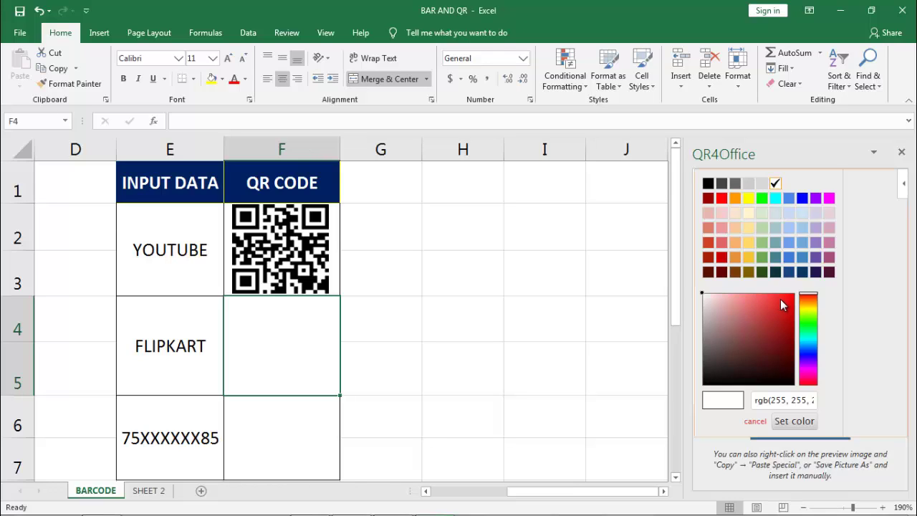
pyautogui.click(754, 422)
pyautogui.click(799, 426)
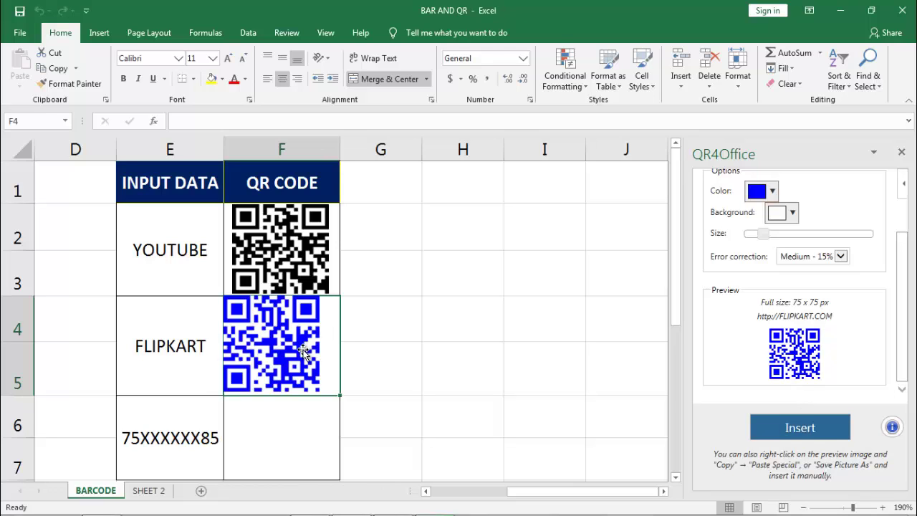
pyautogui.moveTo(258, 350); pyautogui.dragTo(273, 356)
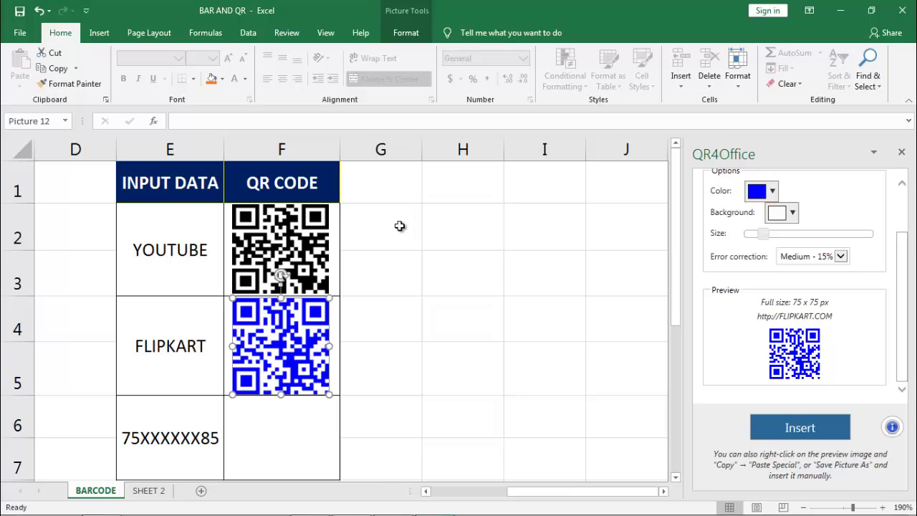
# - For cell F6, switch the content type to custom and enter the phone-number-style text
pyautogui.scroll(2, 906, 307)
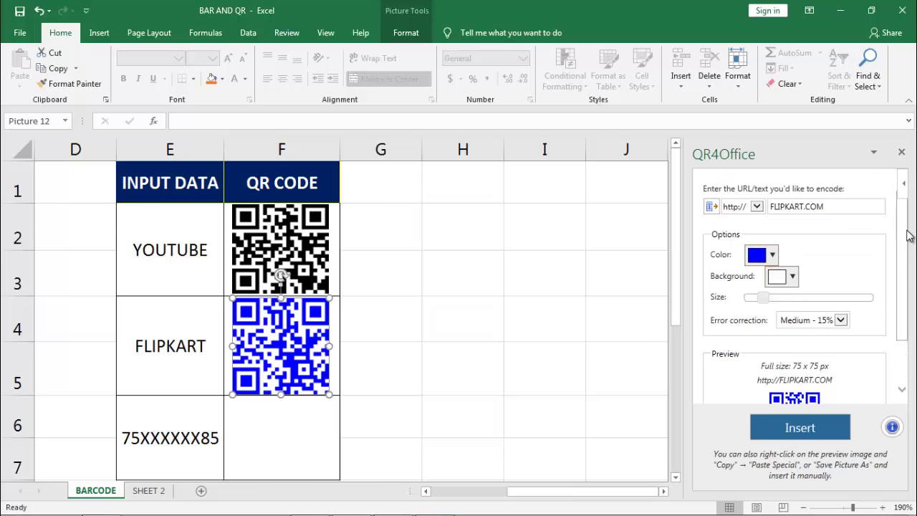
pyautogui.click(270, 447)
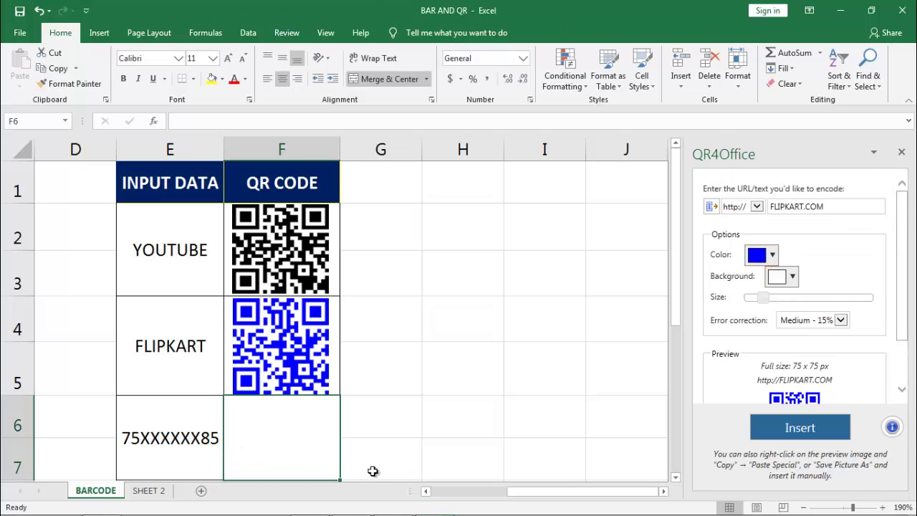
pyautogui.click(433, 442)
pyautogui.click(297, 435)
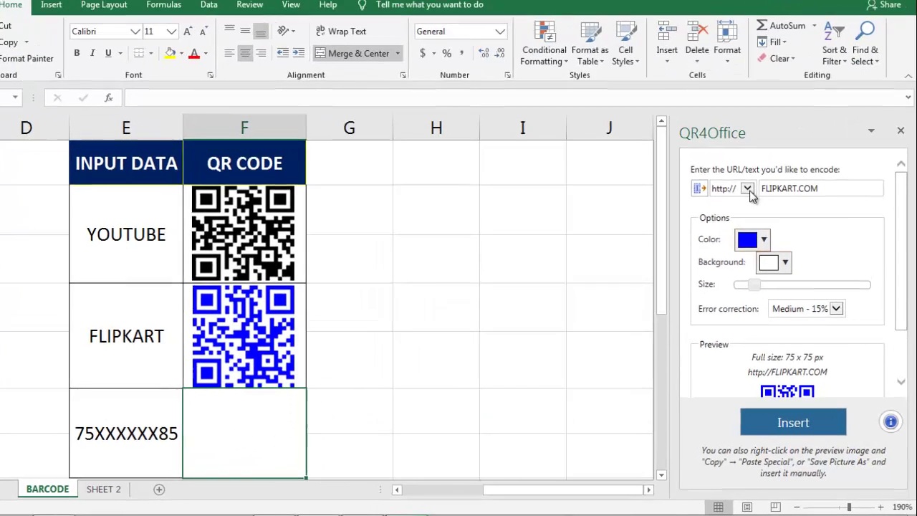
pyautogui.click(756, 206)
pyautogui.click(742, 271)
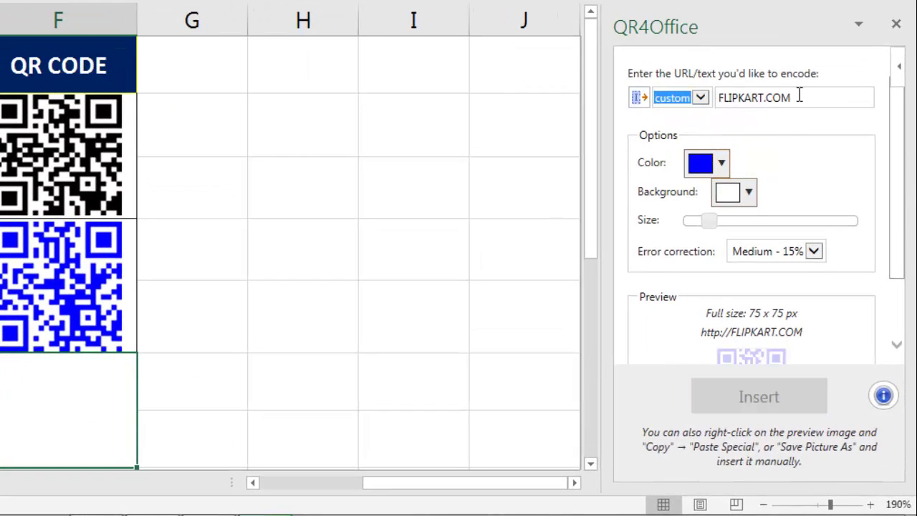
pyautogui.moveTo(792, 96); pyautogui.dragTo(644, 100)
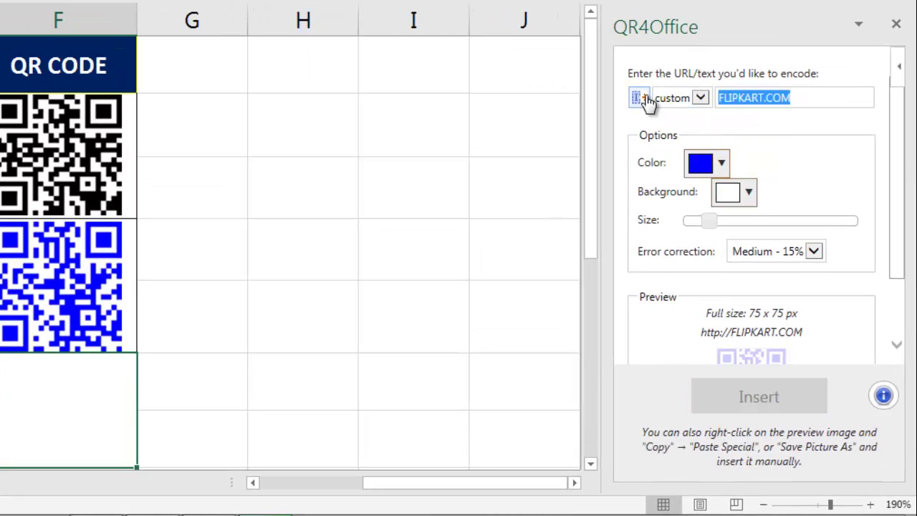
pyautogui.press('BackSpace')
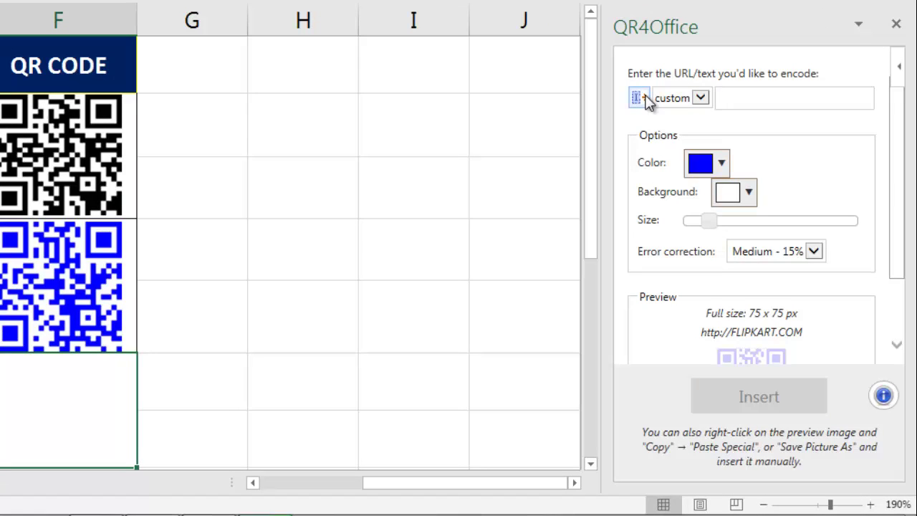
pyautogui.write('75')
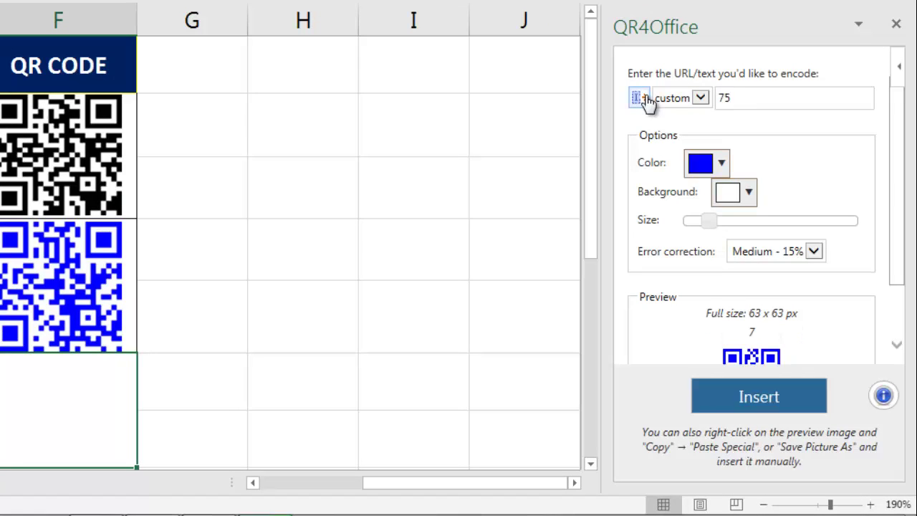
pyautogui.write('XXXX')
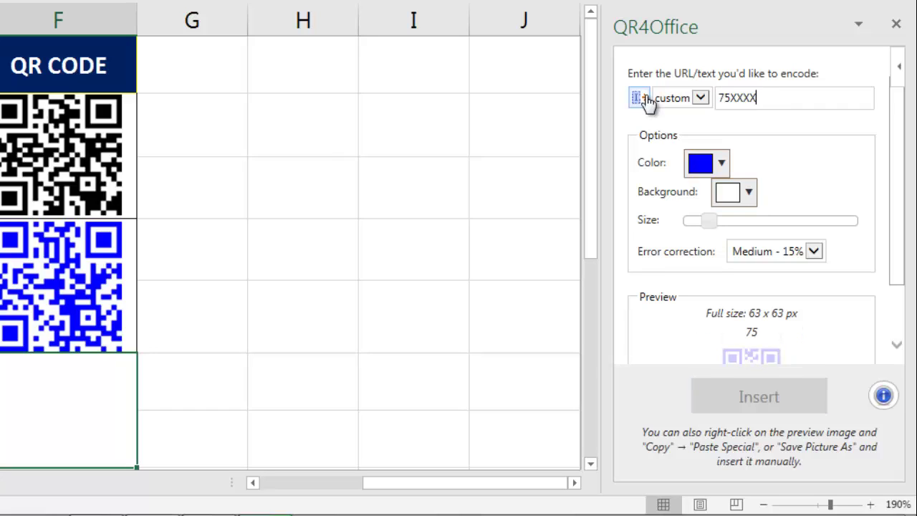
pyautogui.write('XX')
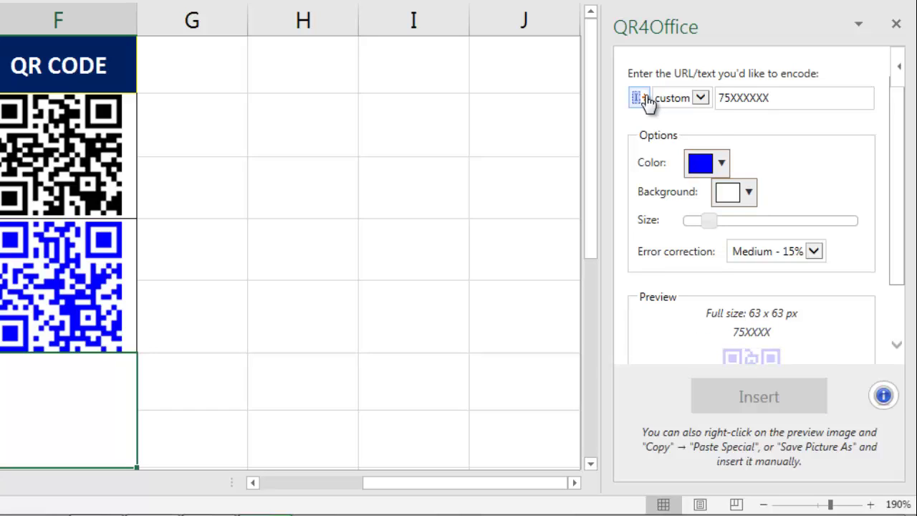
pyautogui.write('85')
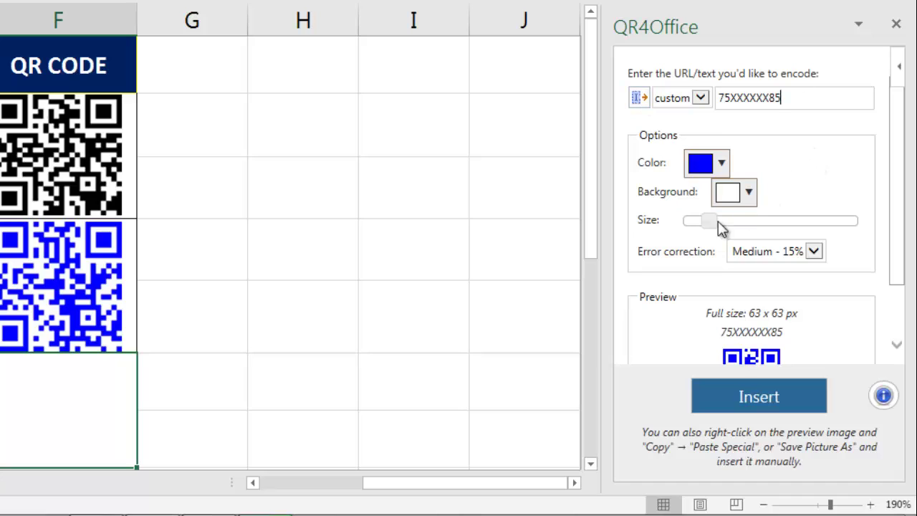
# - Insert that QR code in red into F6 and select the picture
pyautogui.moveTo(900, 163); pyautogui.dragTo(900, 213)
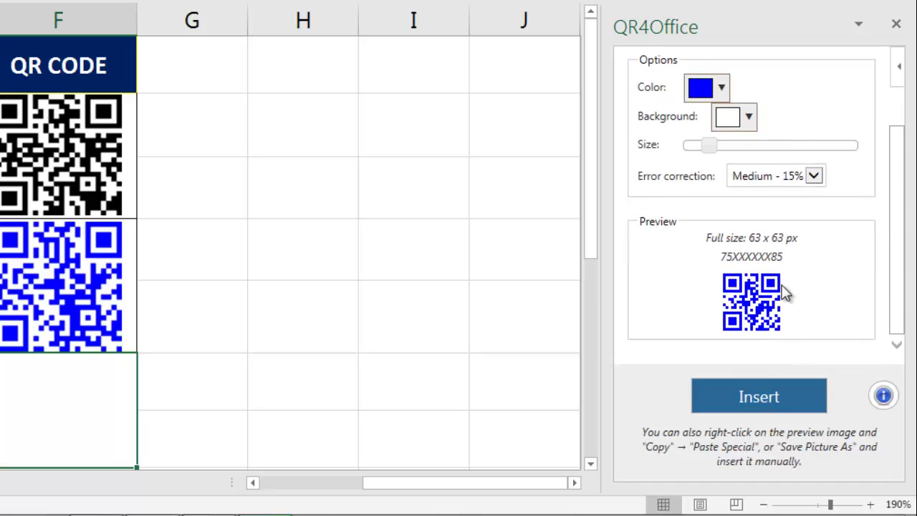
pyautogui.scroll(1, 810, 264)
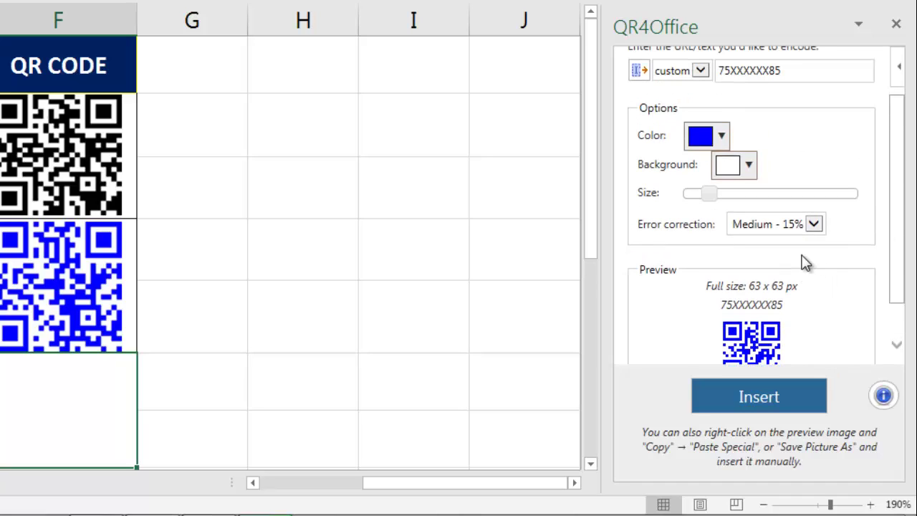
pyautogui.click(722, 136)
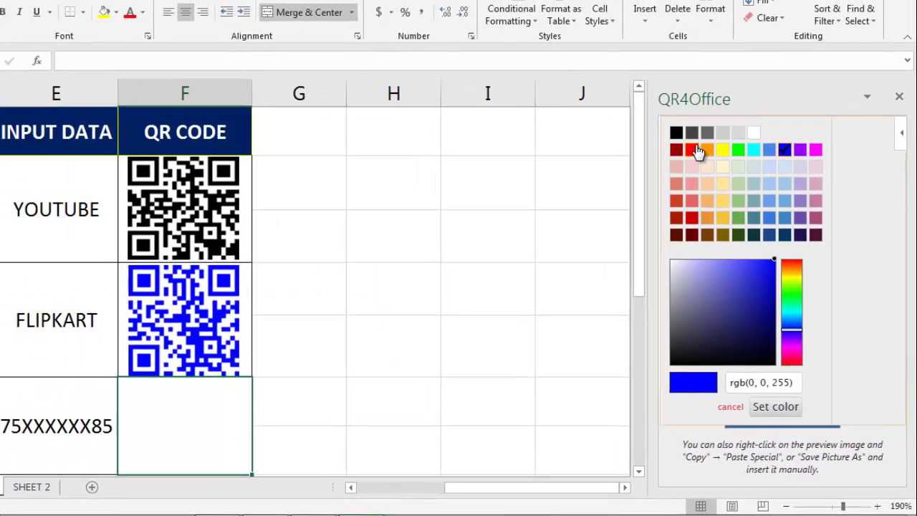
pyautogui.click(653, 86)
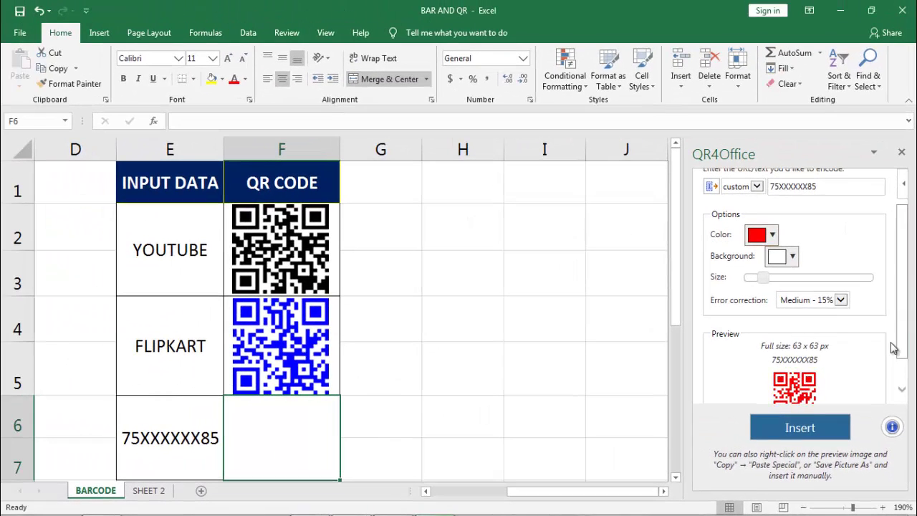
pyautogui.click(805, 430)
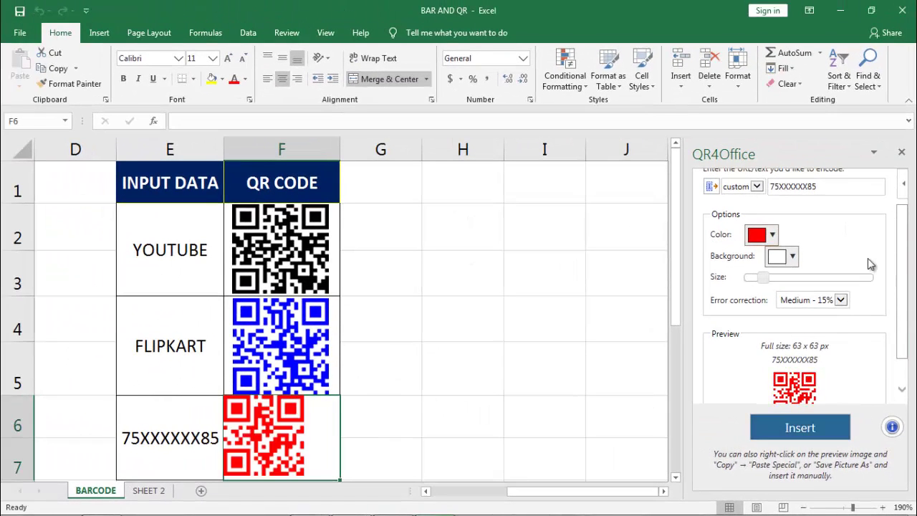
pyautogui.click(276, 426)
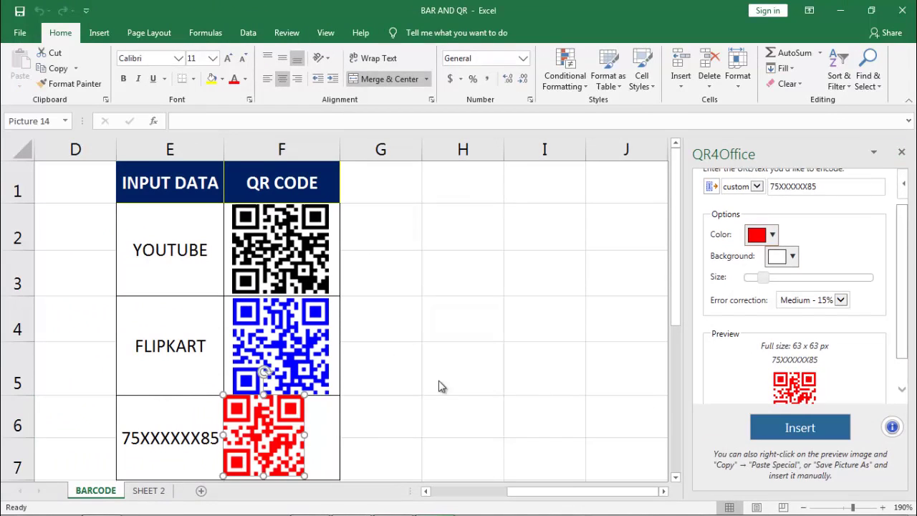
# - Close the QR4Office pane and widen the red QR code to fill F6–F7 centred
pyautogui.click(901, 153)
pyautogui.moveTo(280, 430); pyautogui.dragTo(296, 431)
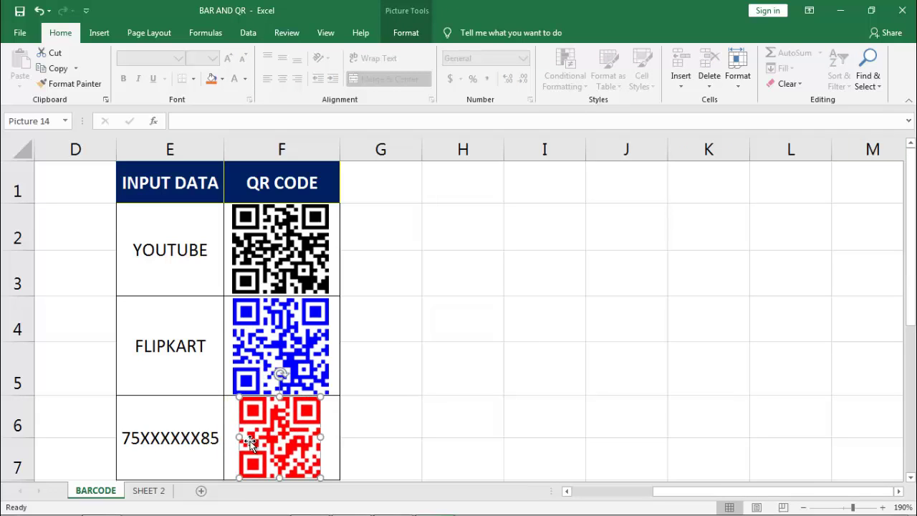
pyautogui.moveTo(238, 438); pyautogui.dragTo(233, 438)
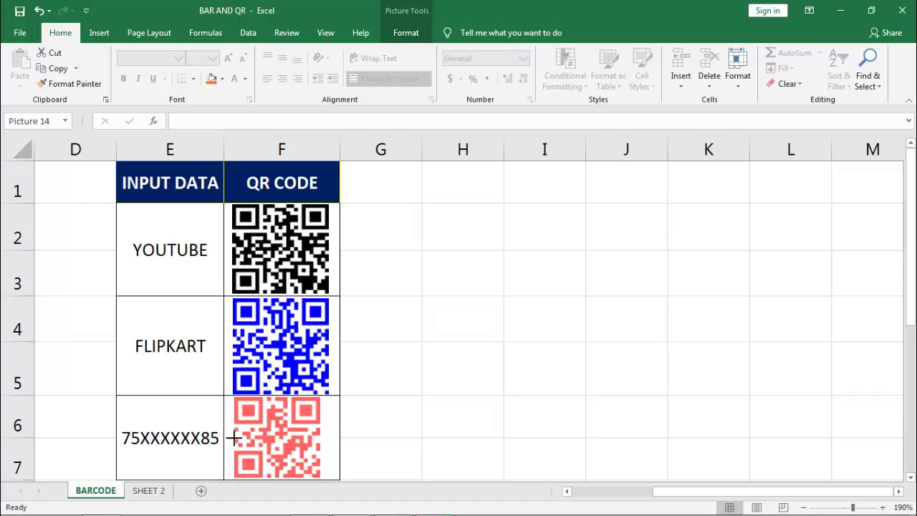
pyautogui.moveTo(320, 436); pyautogui.dragTo(327, 437)
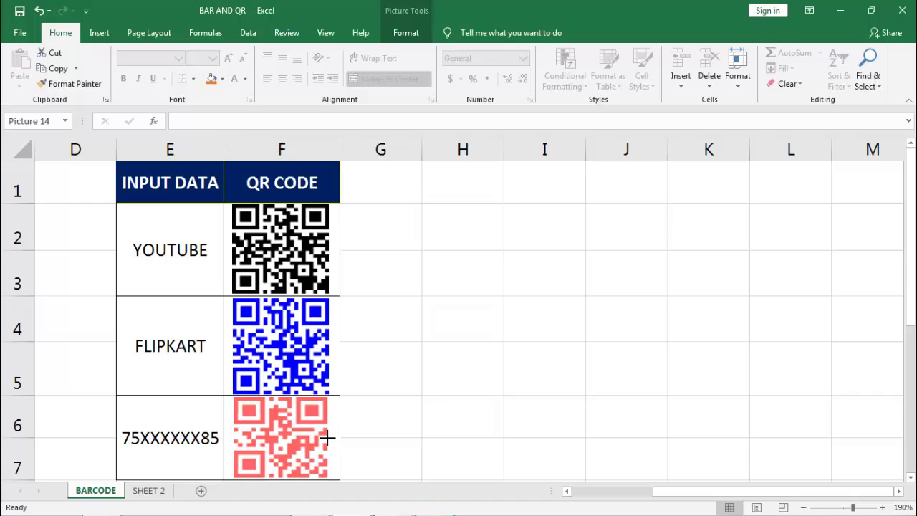
pyautogui.click(337, 390)
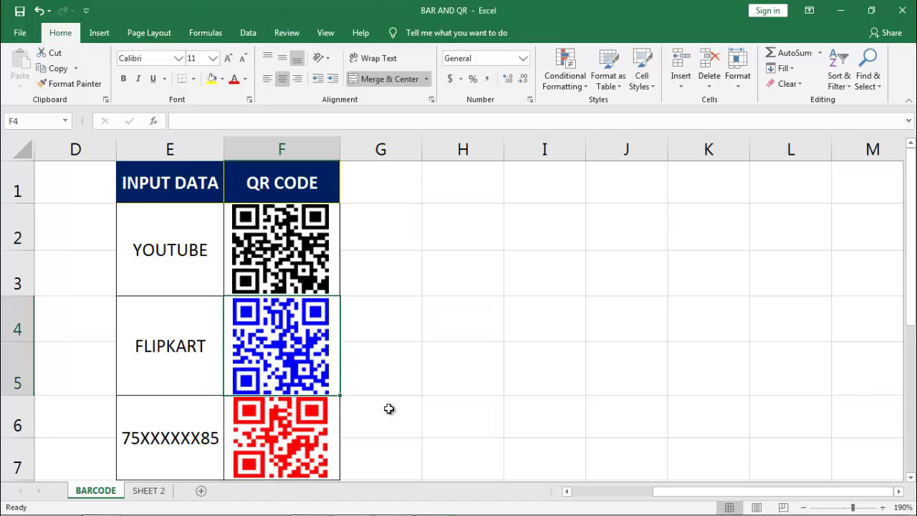
pyautogui.press('Left')
pyautogui.press('Left')
pyautogui.press('Left')
pyautogui.press('Left')
pyautogui.press('Left')
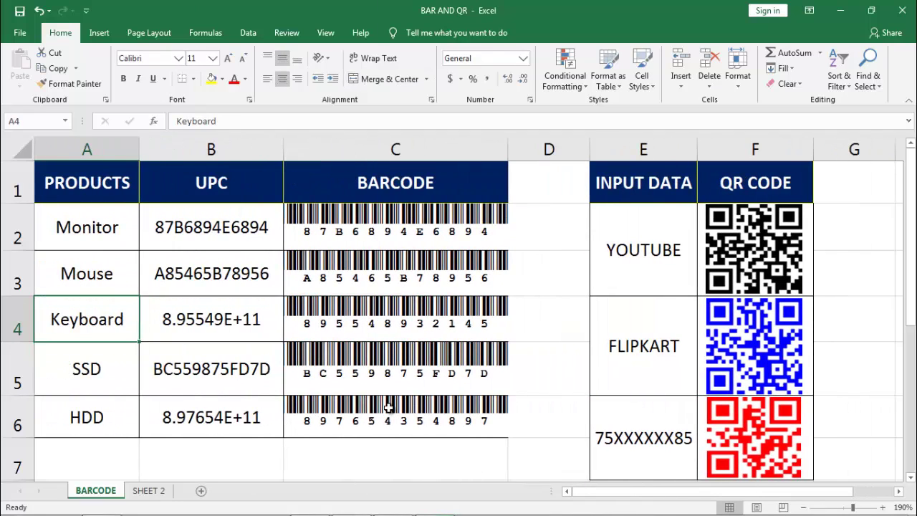
pyautogui.press('Right')
pyautogui.press('Right')
pyautogui.press('Right')
pyautogui.press('Right')
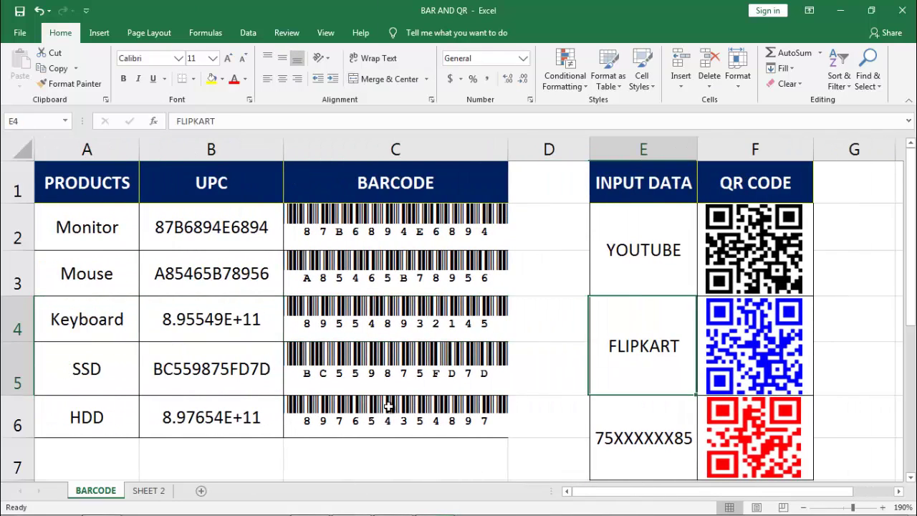
pyautogui.press('Left')
pyautogui.press('Left')
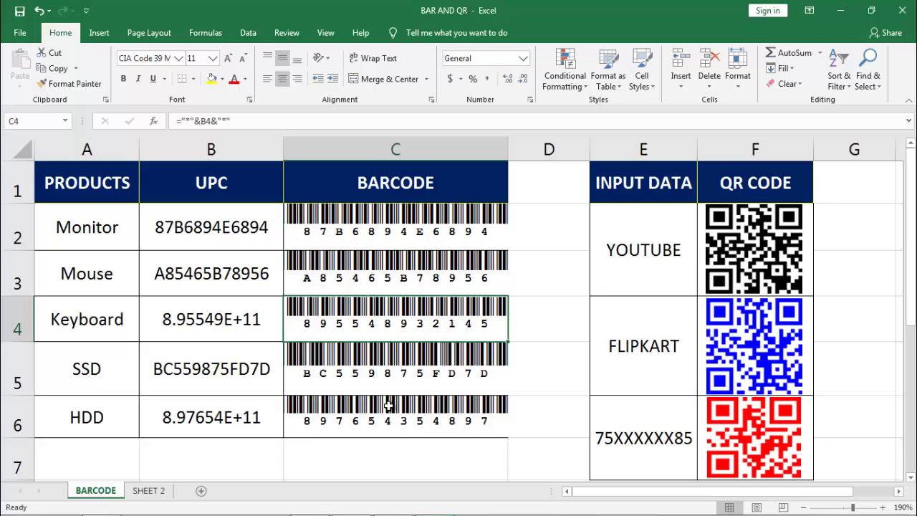